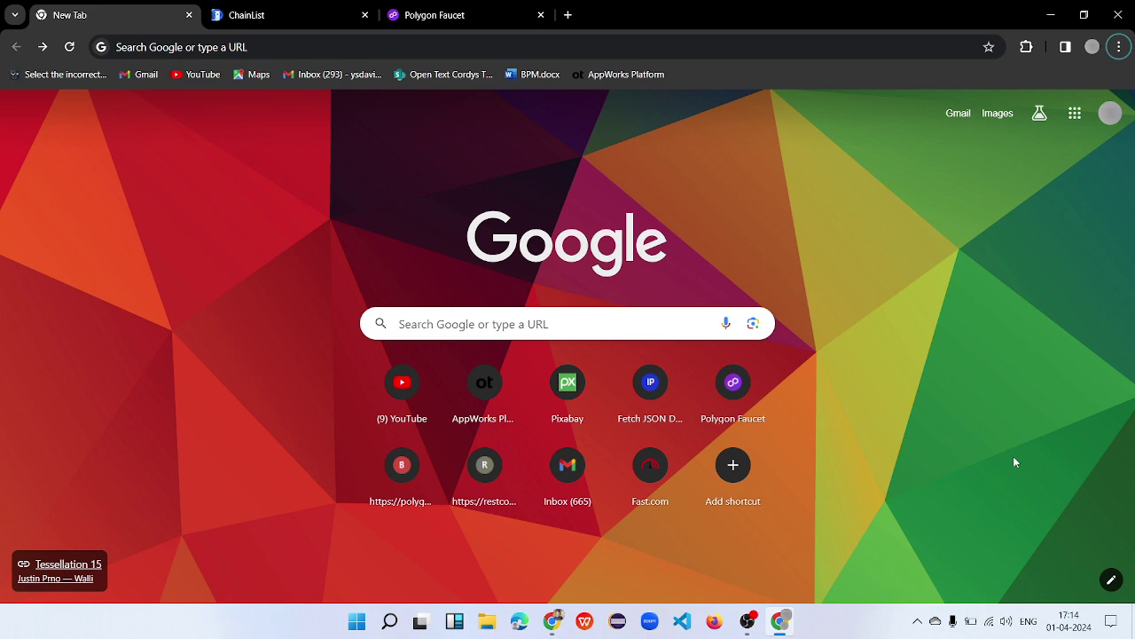
Check the account balance and the list of available networks in the MetaMask wallet.
click(1026, 46)
click(851, 195)
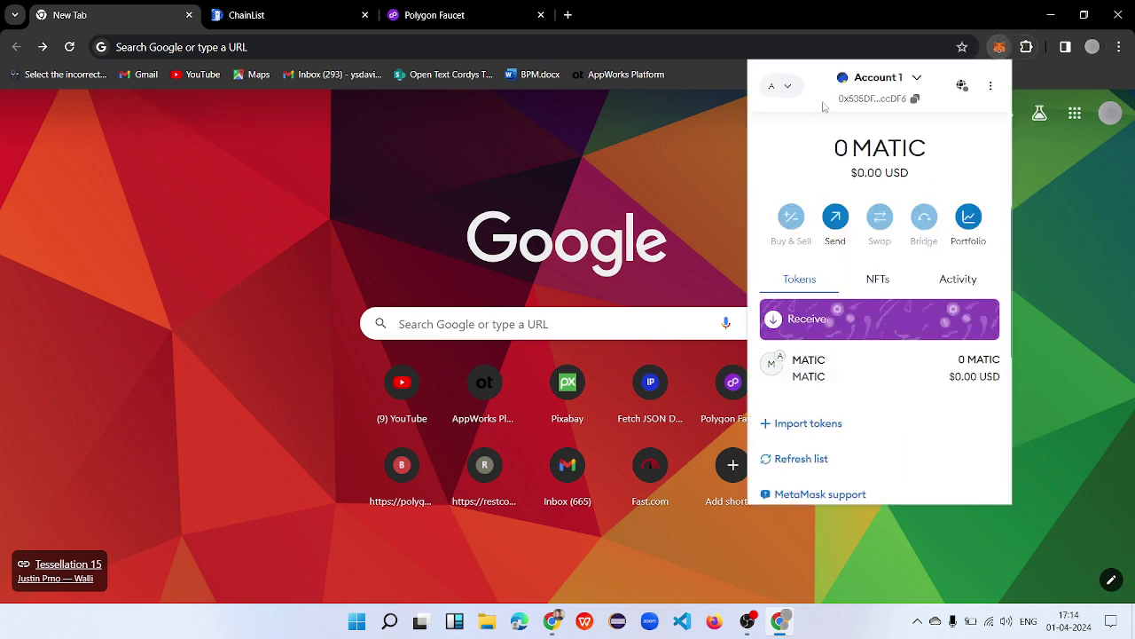
drag(833, 147, 933, 154)
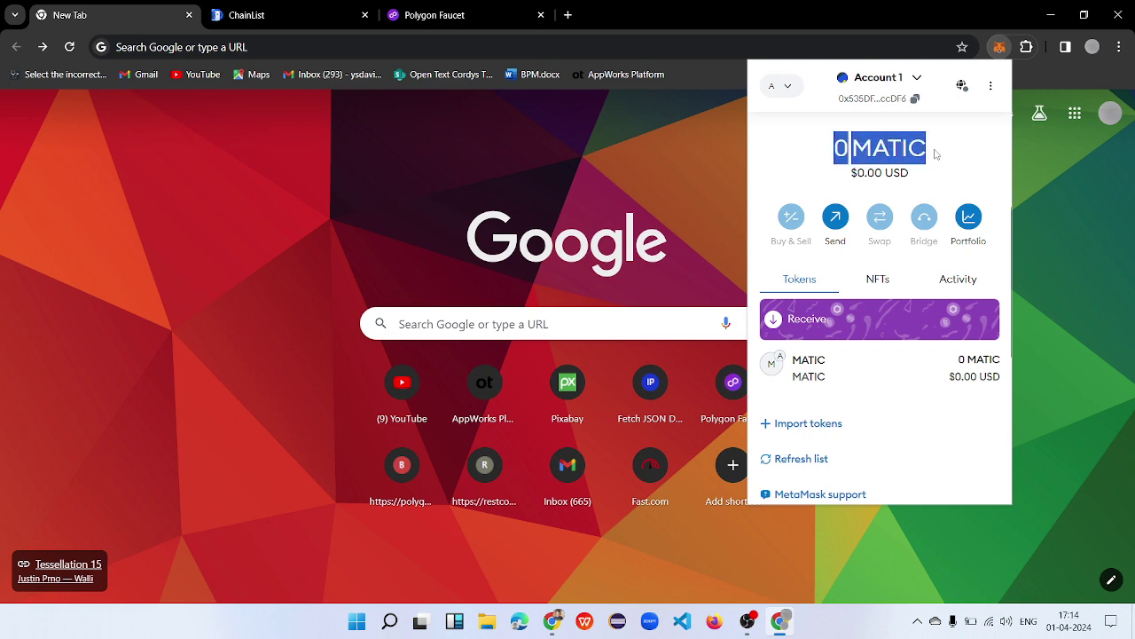
click(935, 154)
click(791, 94)
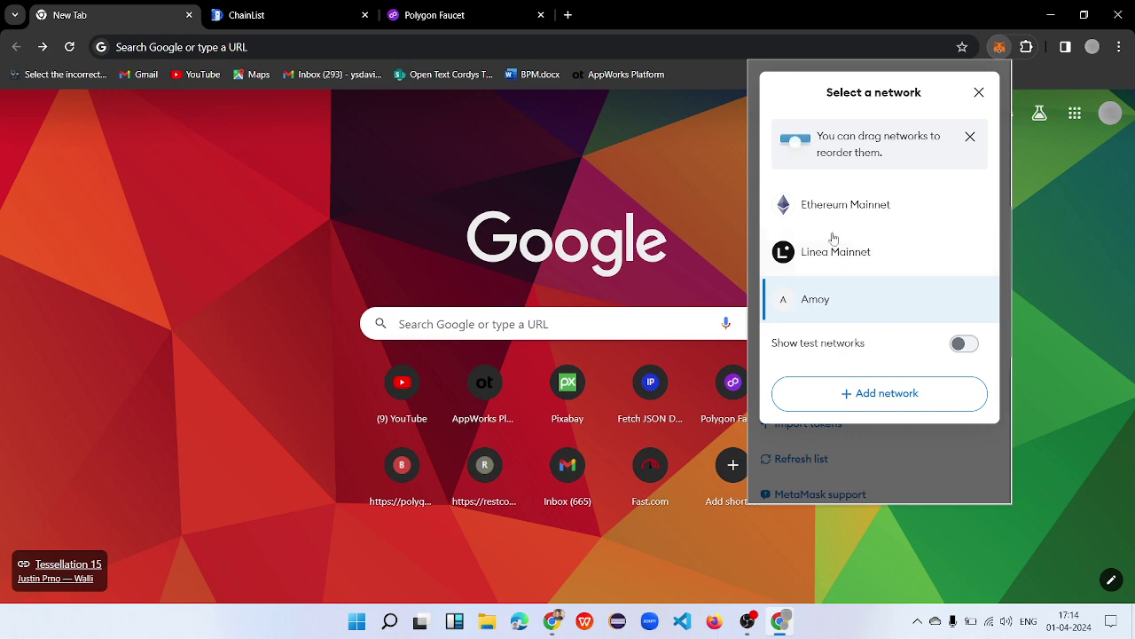
click(970, 136)
click(639, 128)
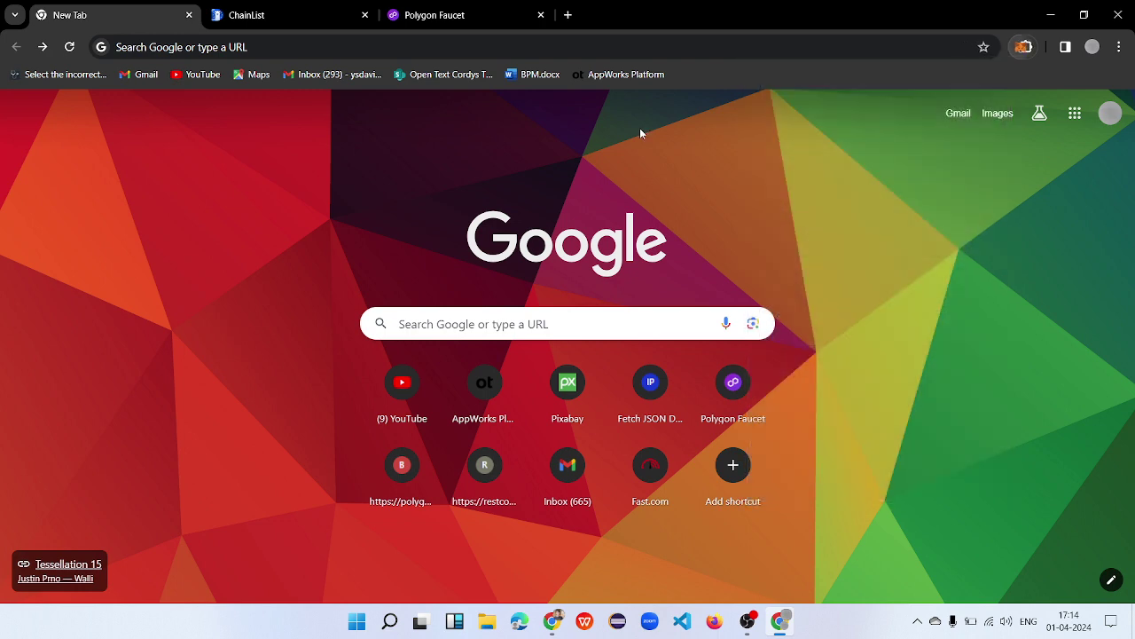
Search Google for "testnet polygon" and open the mumbai.polygonscan.com testnet explorer.
click(188, 46)
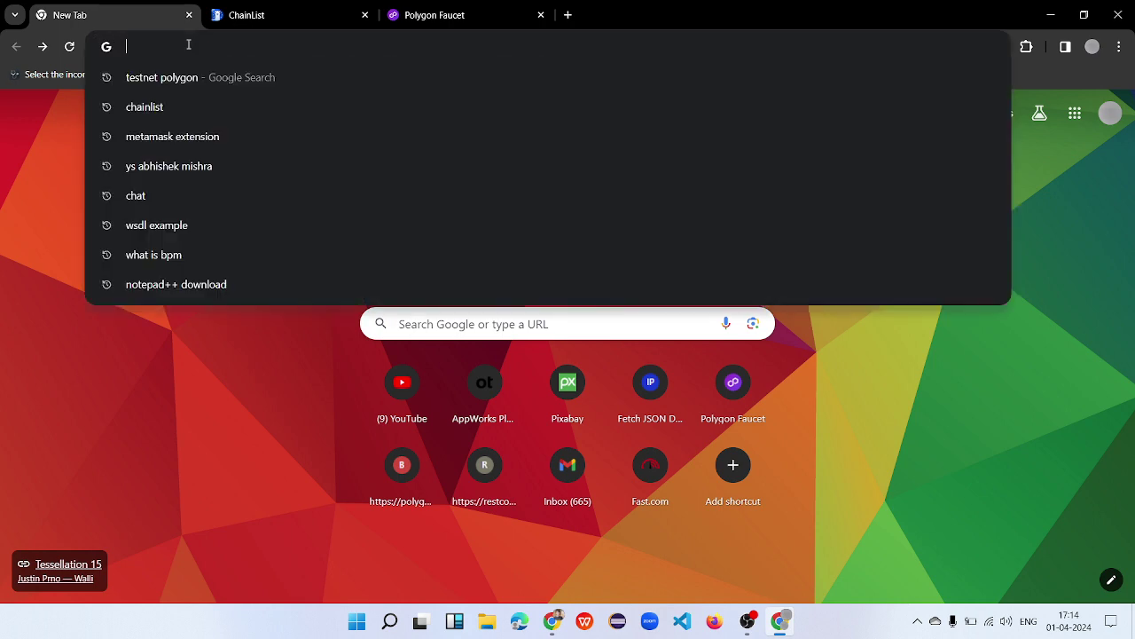
click(195, 77)
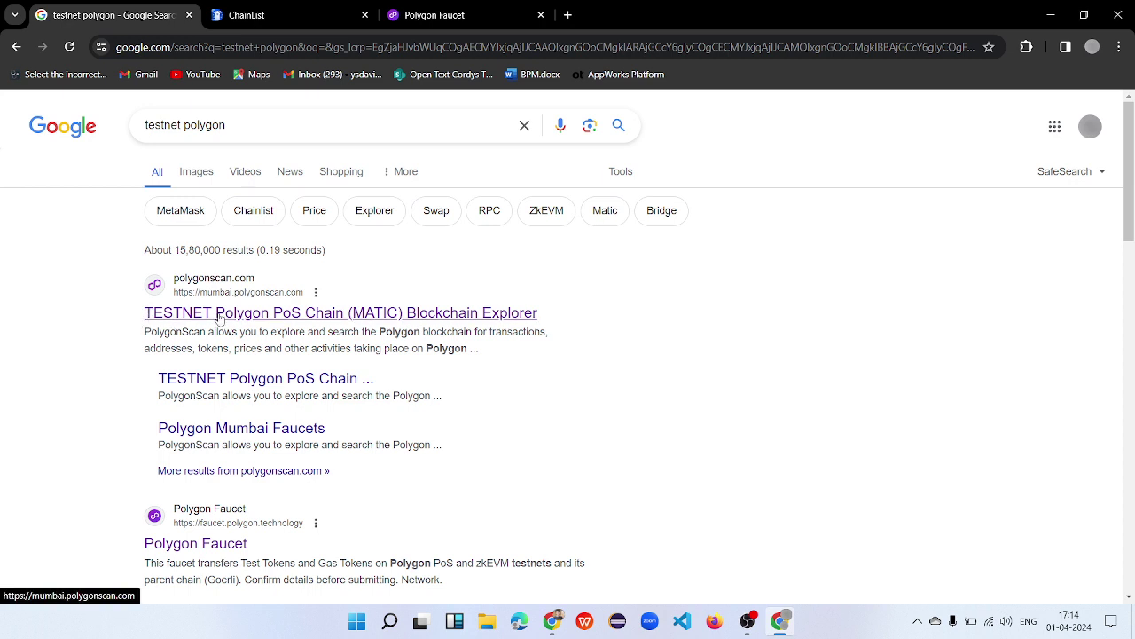
click(219, 314)
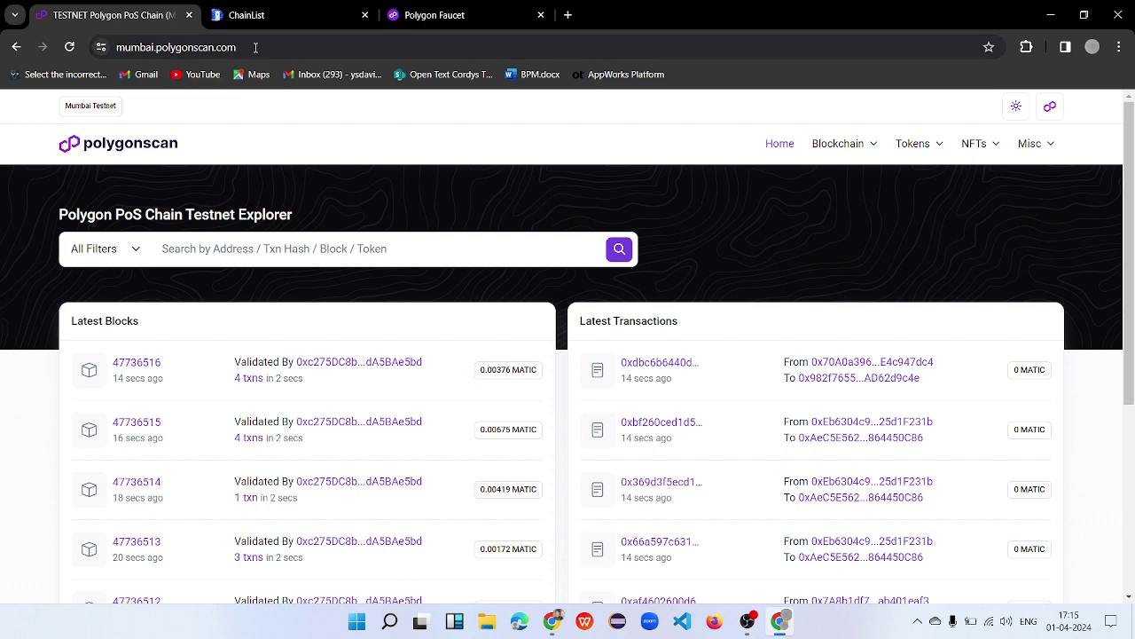
Try to add the Polygon Mumbai network to MetaMask from the PolygonScan page footer and approve the request.
scroll(259, 197, down, 4)
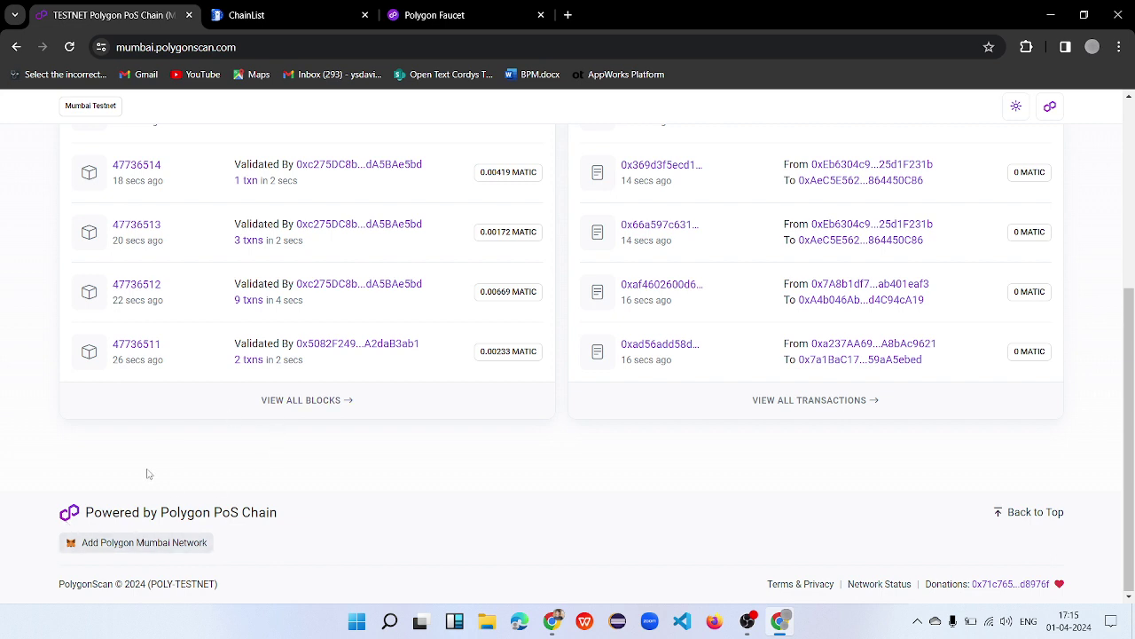
click(110, 542)
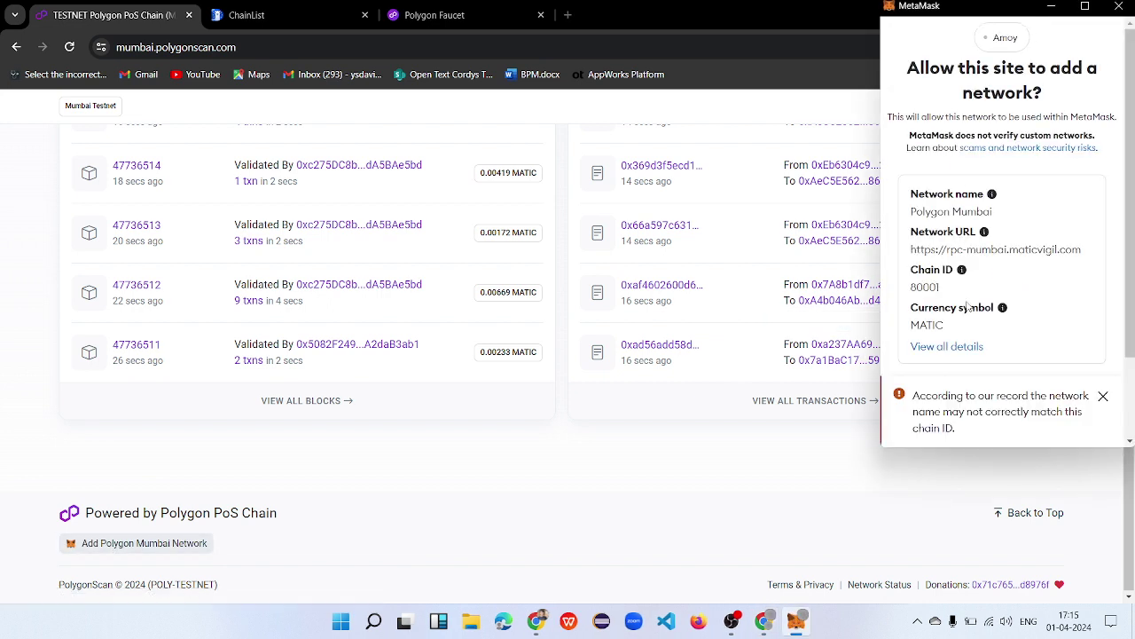
scroll(967, 325, down, 2)
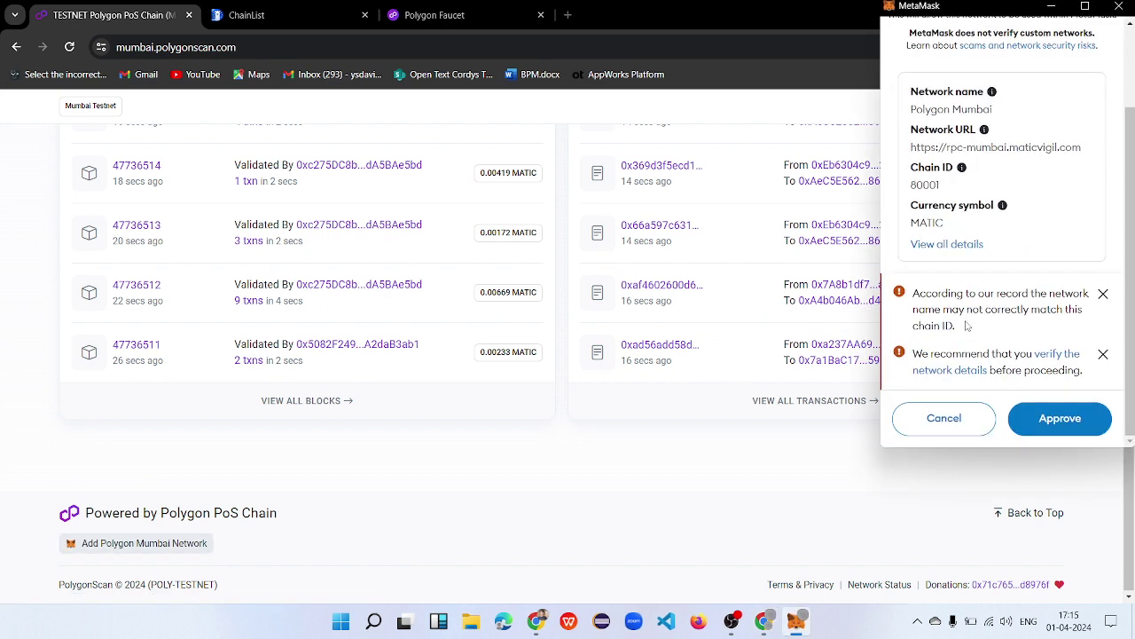
click(1075, 427)
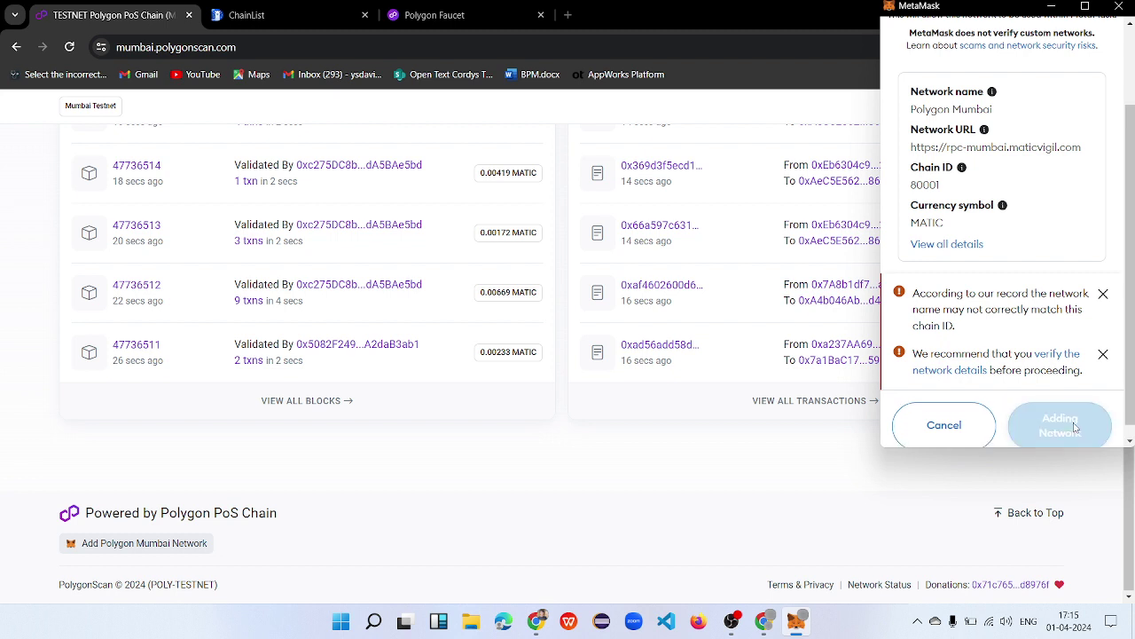
scroll(969, 386, down, 1)
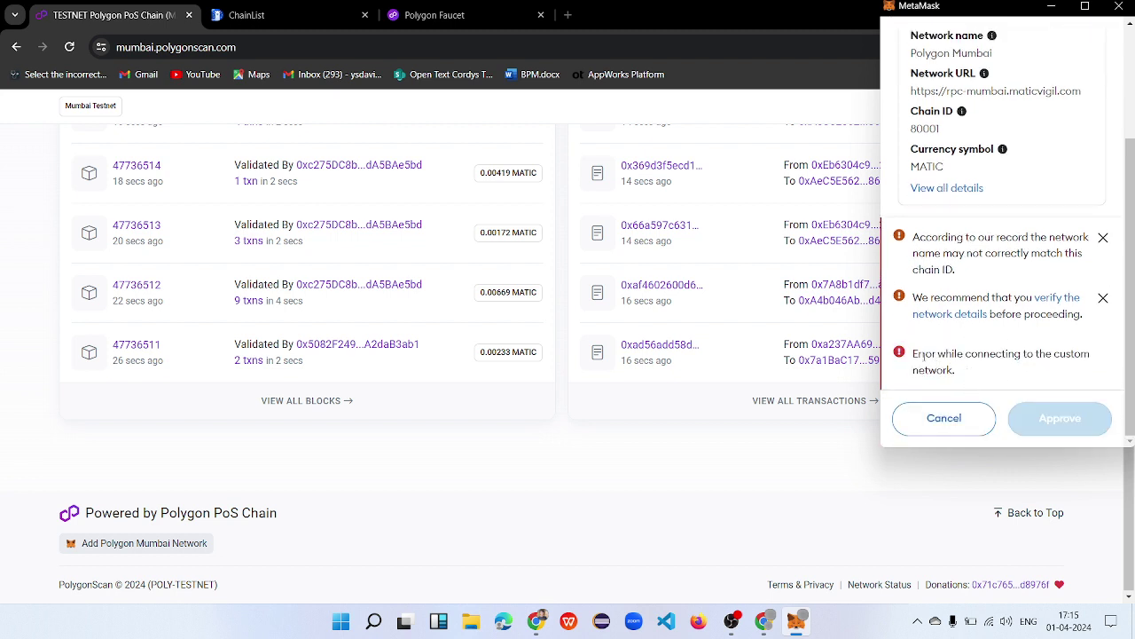
Examine the warnings and network details in the MetaMask request for Polygon Mumbai, and close it.
drag(914, 351, 986, 382)
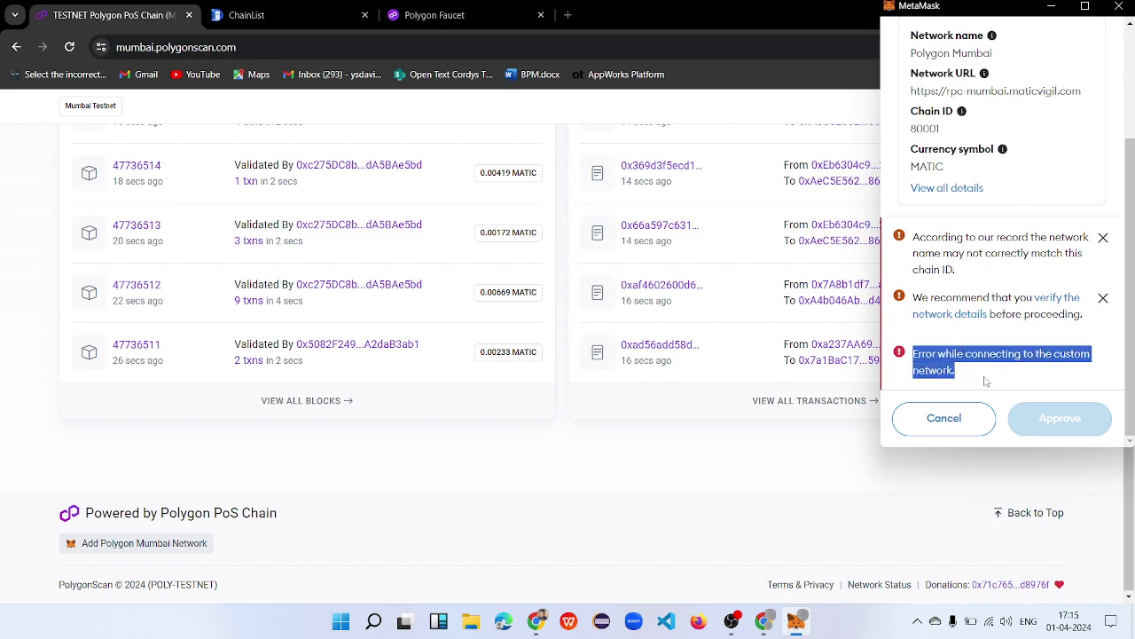
click(985, 382)
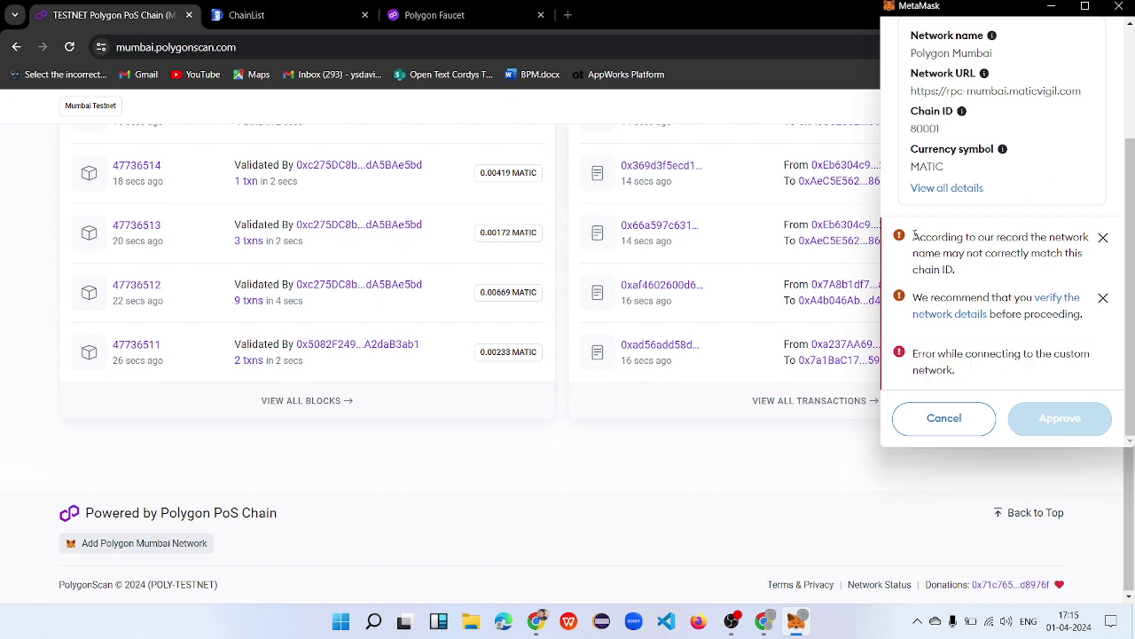
drag(914, 235, 1049, 354)
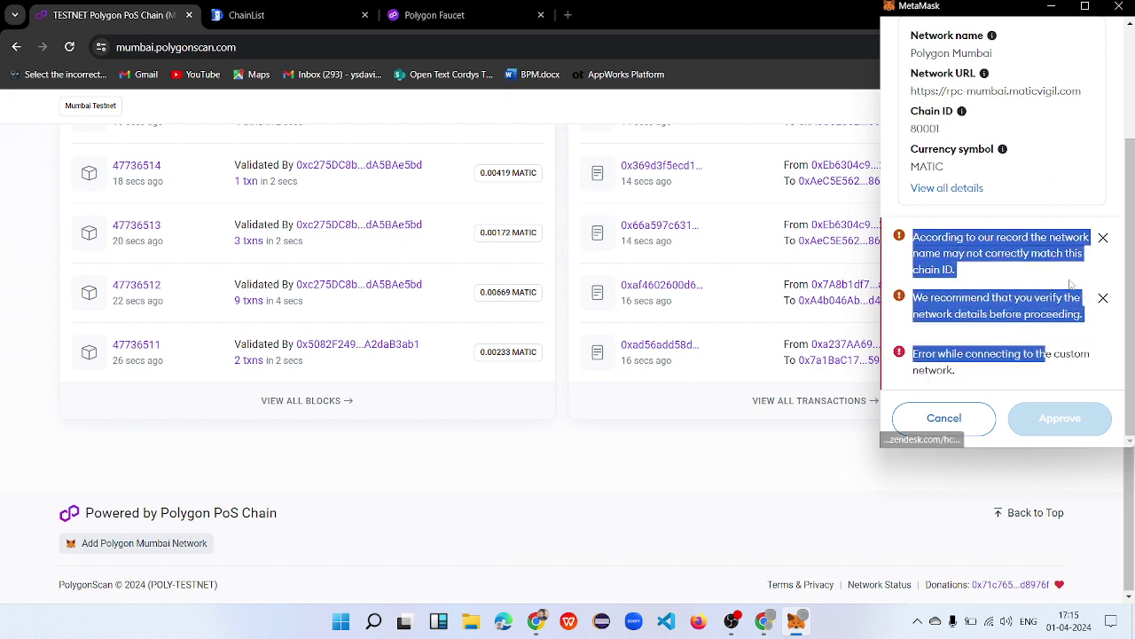
scroll(1071, 282, up, 2)
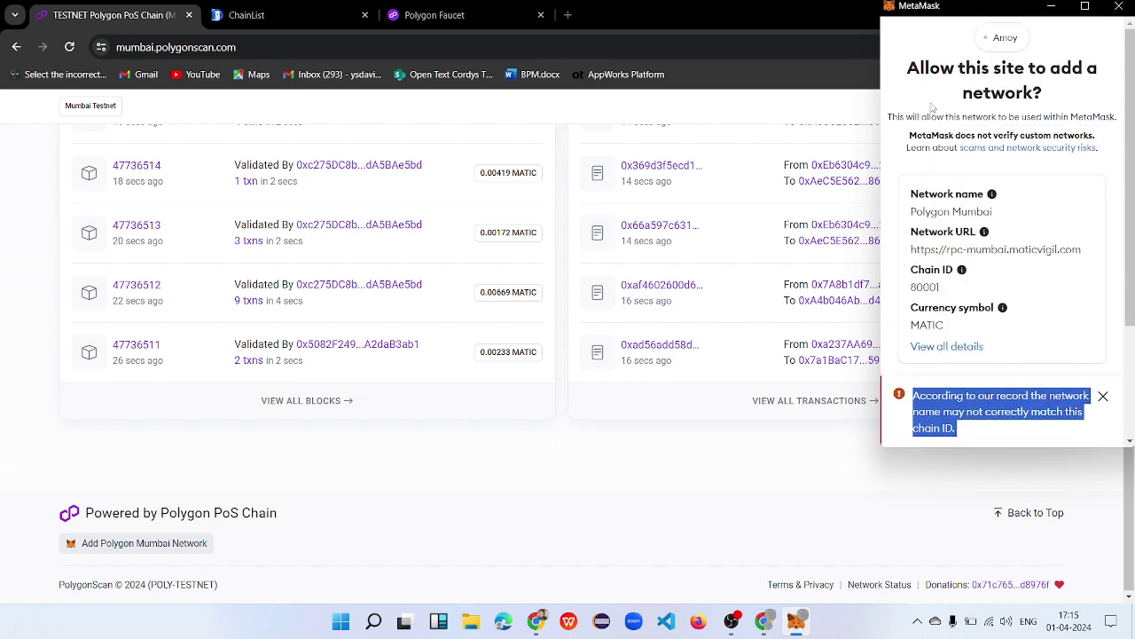
click(1119, 7)
Search ChainList for "Mumbai" with testnets included.
scroll(340, 314, up, 10)
scroll(340, 314, down, 10)
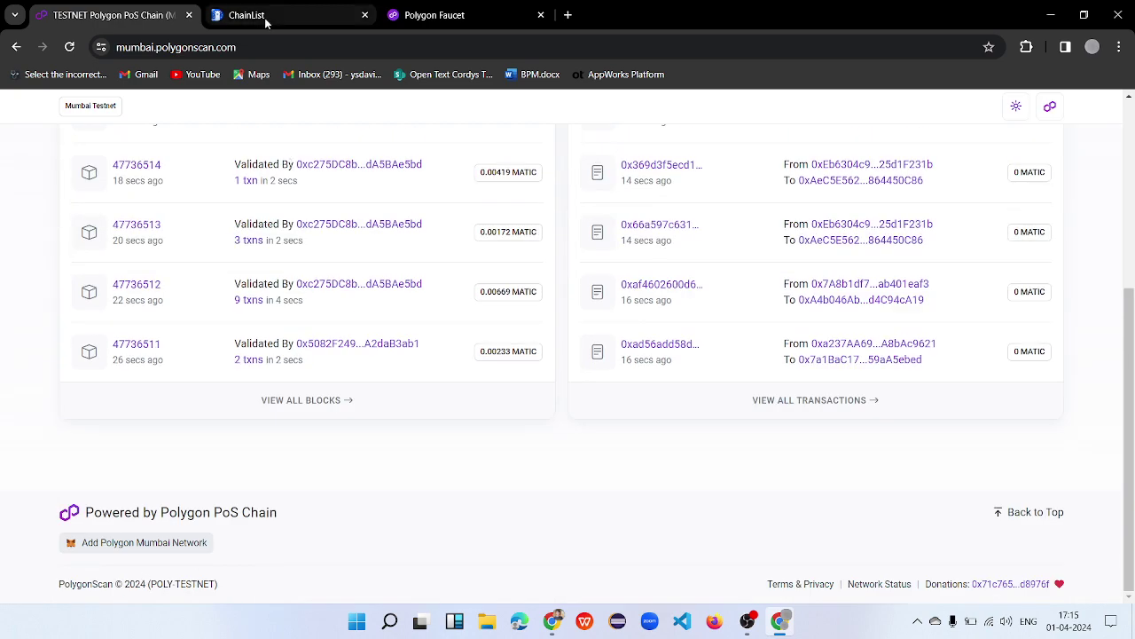
scroll(151, 296, up, 5)
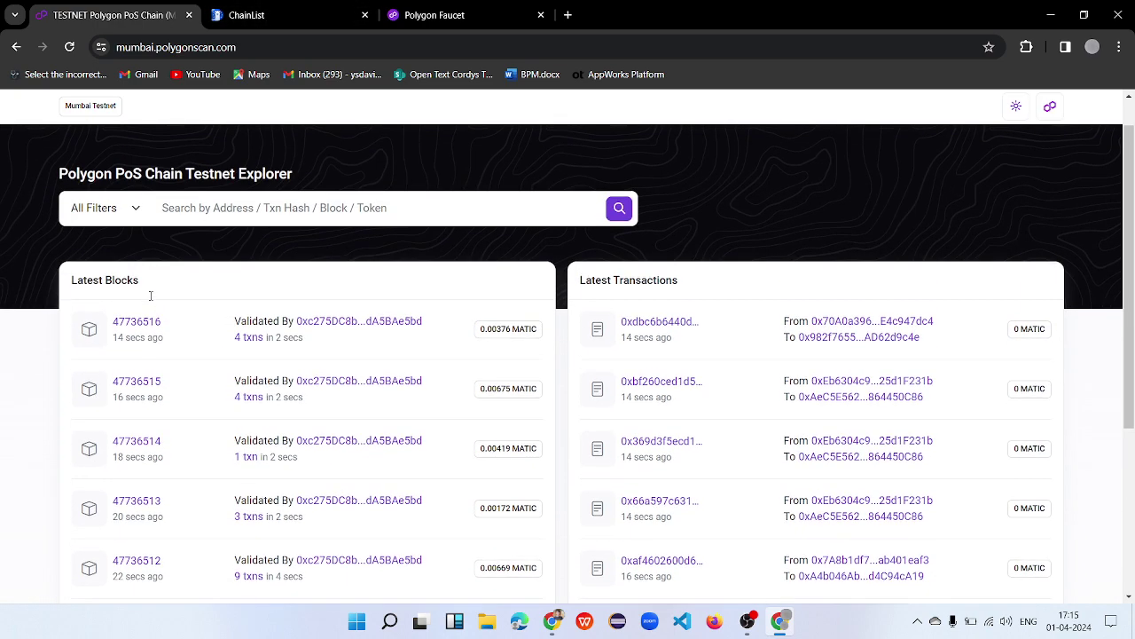
click(253, 7)
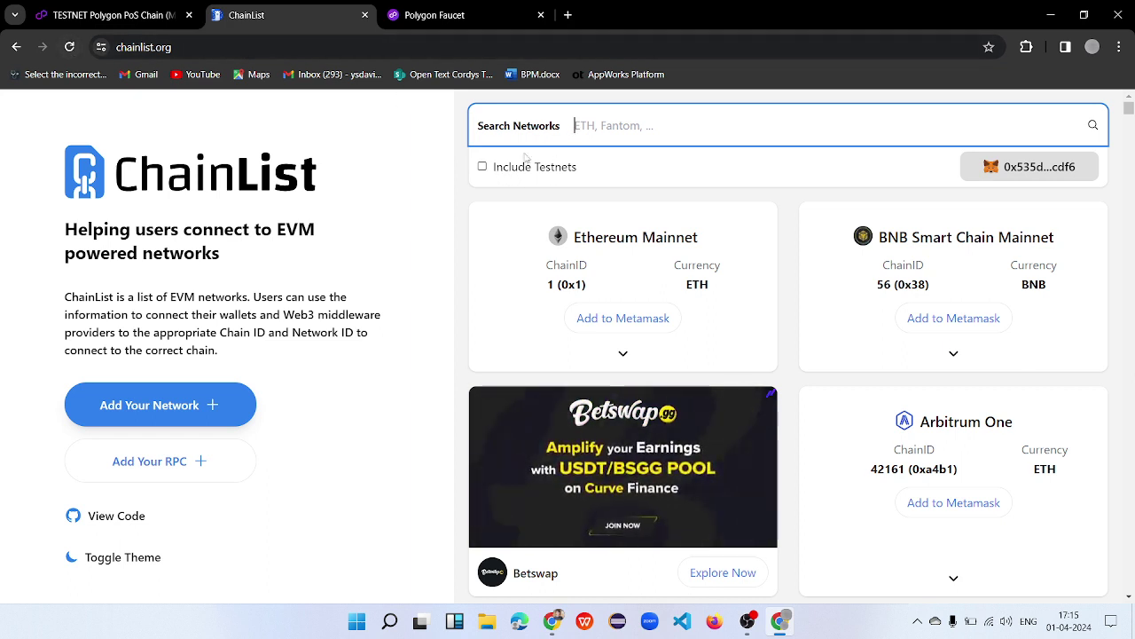
text(Mumbai)
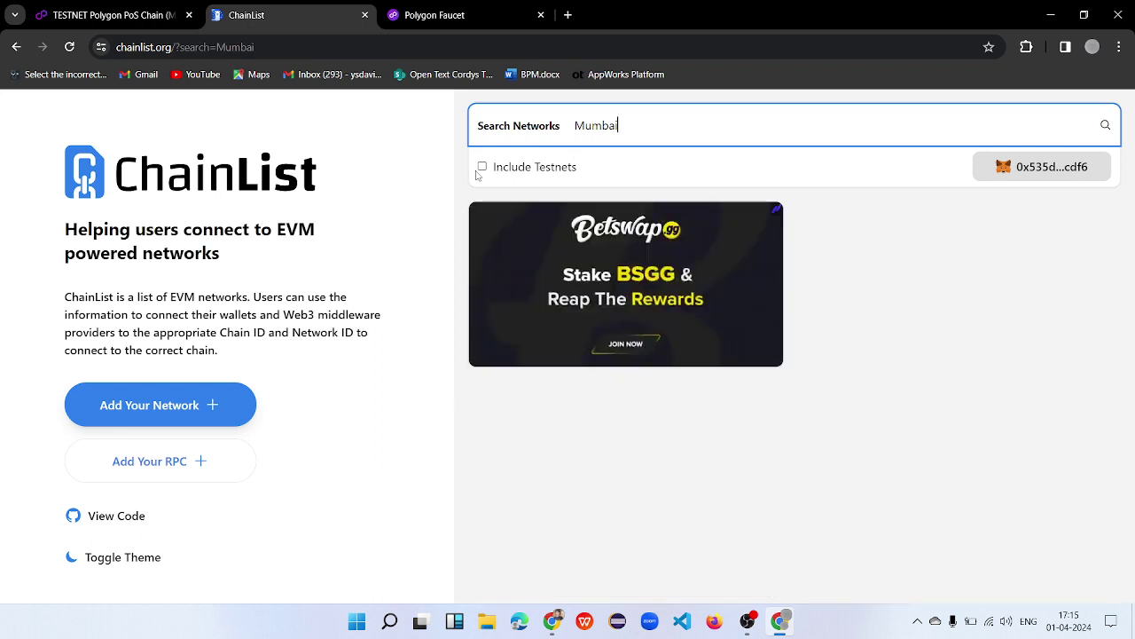
click(482, 167)
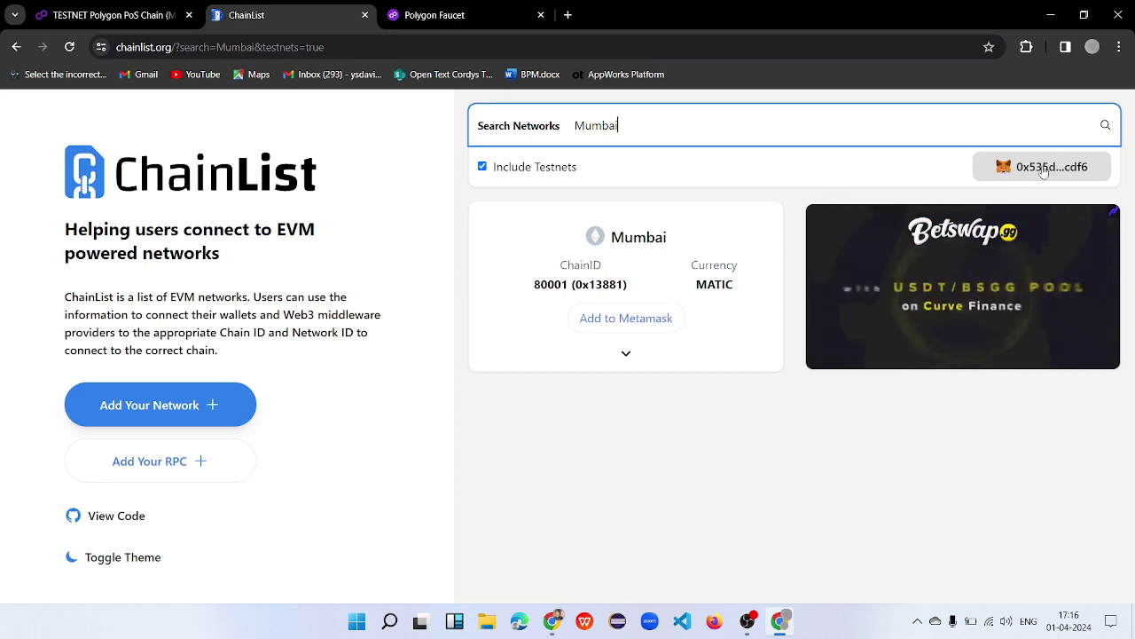
Try to add the Mumbai network to MetaMask from its ChainList entry, and cancel the pending request.
click(631, 323)
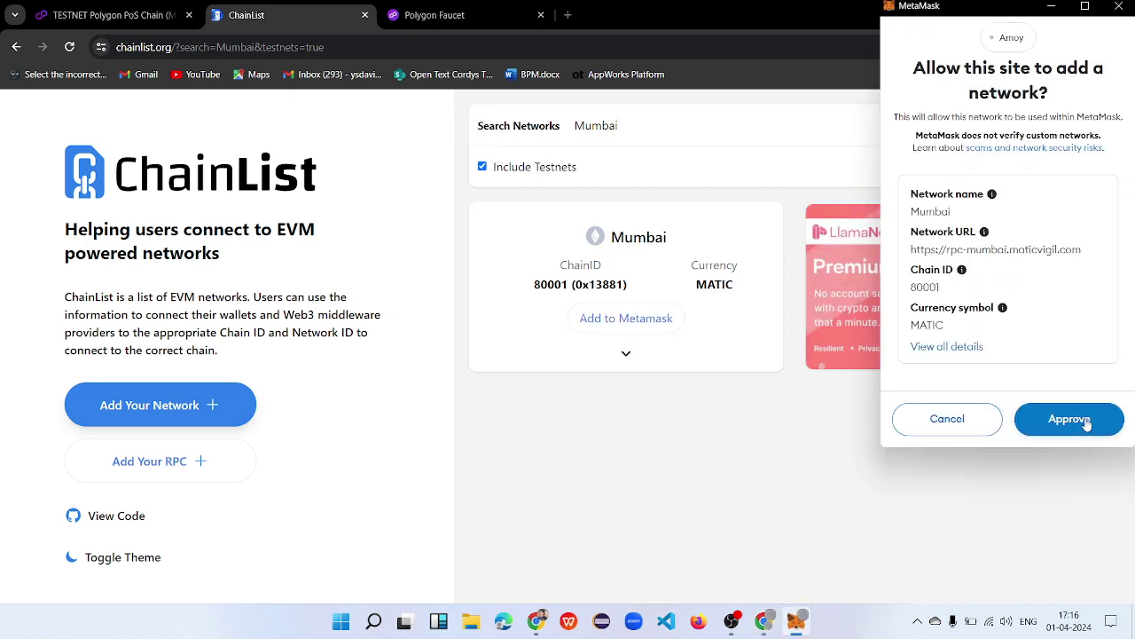
click(1070, 419)
drag(959, 421, 903, 400)
click(637, 478)
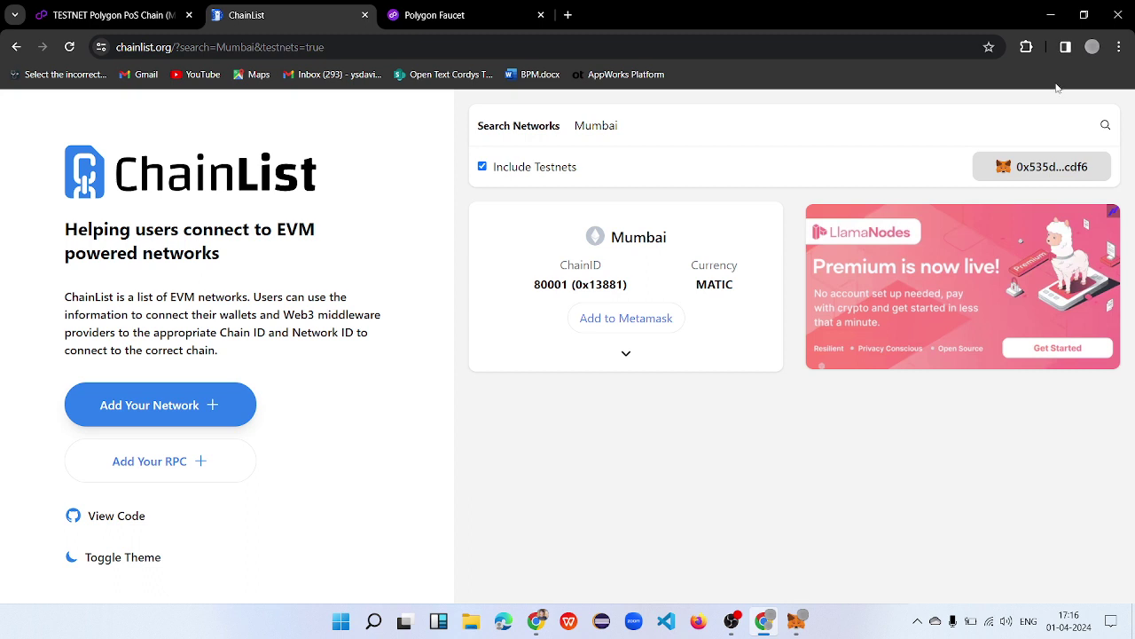
click(1034, 48)
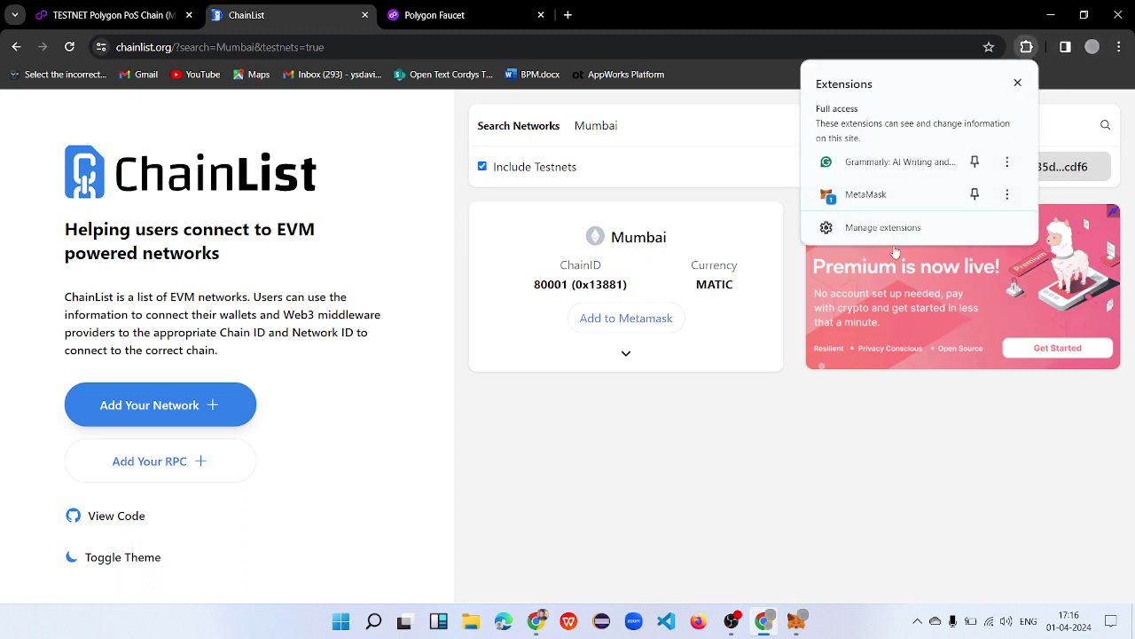
click(883, 195)
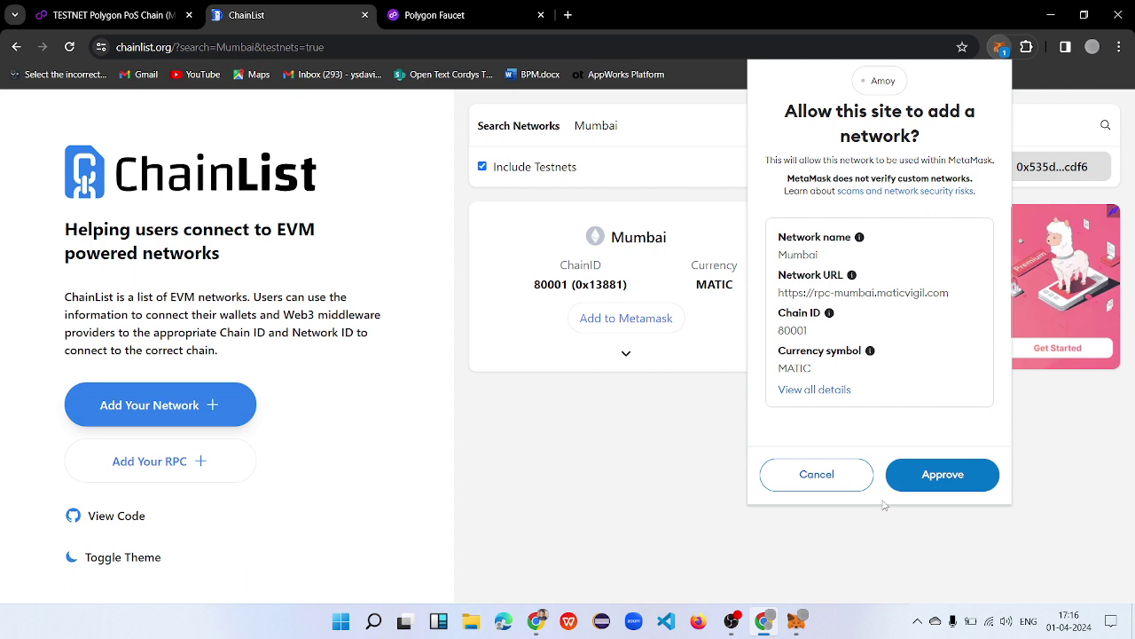
click(821, 475)
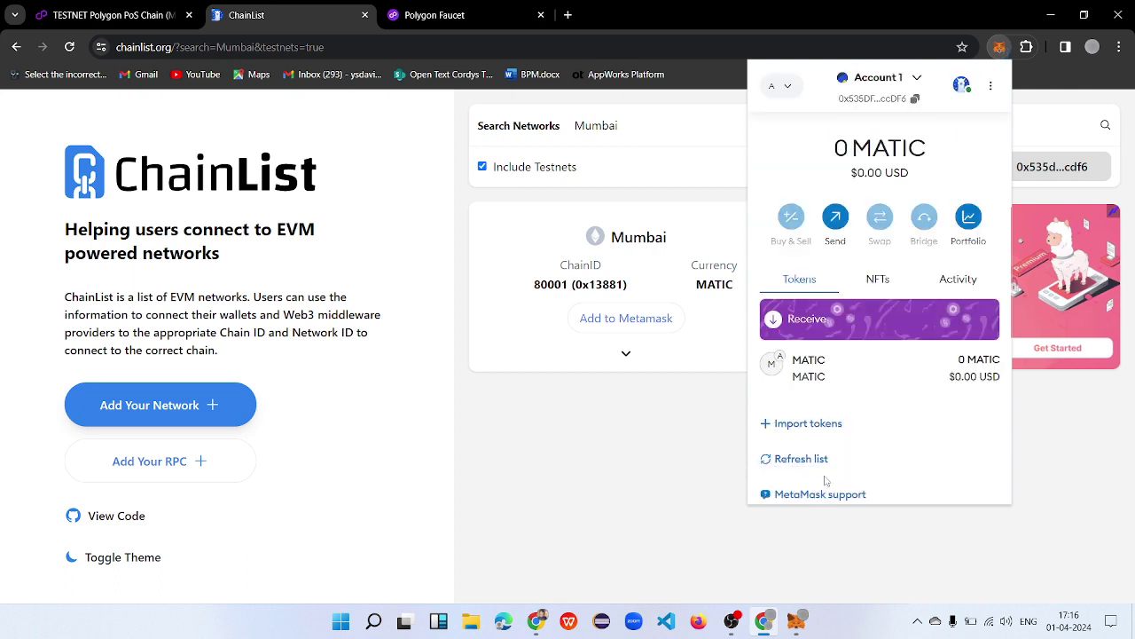
Open MetaMask's form for adding a network manually and name the network Mumbai.
click(789, 94)
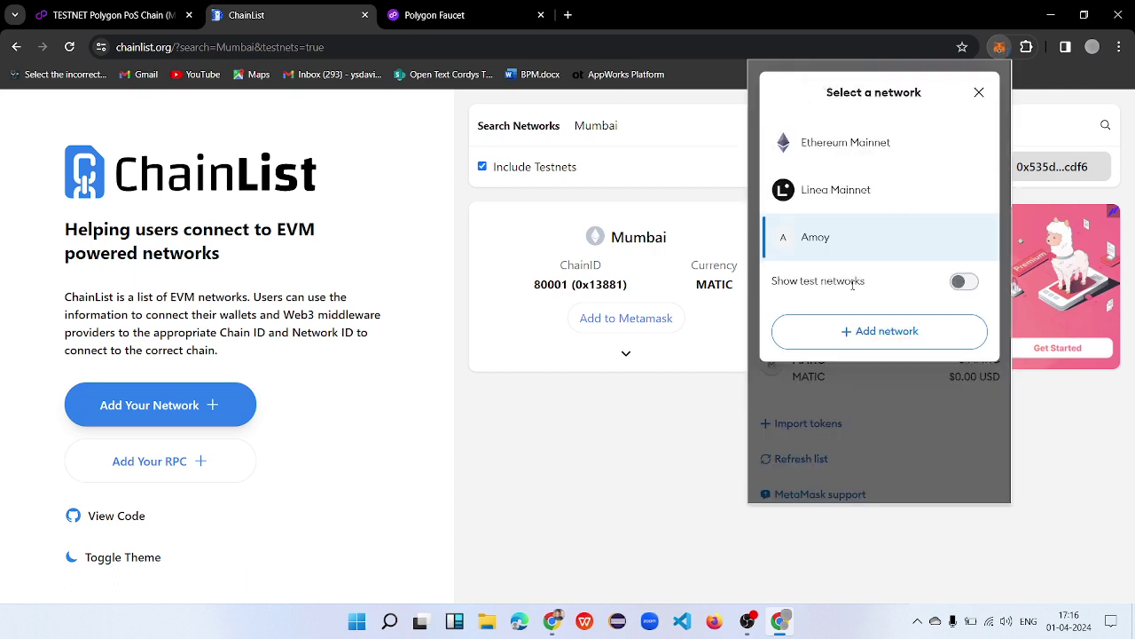
click(845, 332)
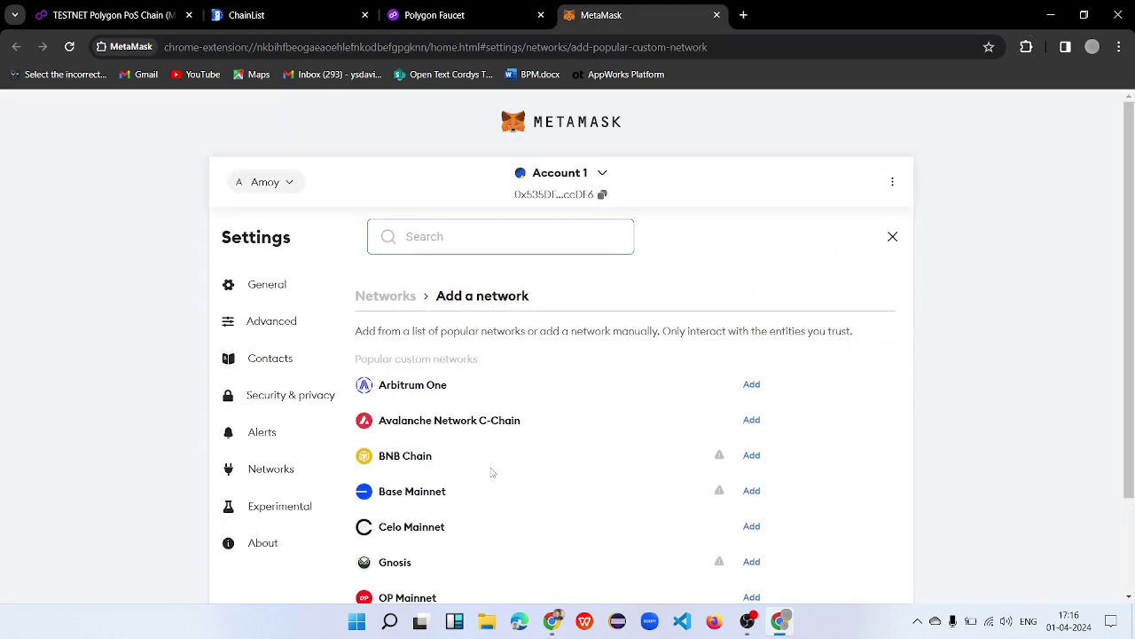
scroll(492, 472, down, 2)
scroll(459, 447, up, 2)
scroll(459, 447, down, 2)
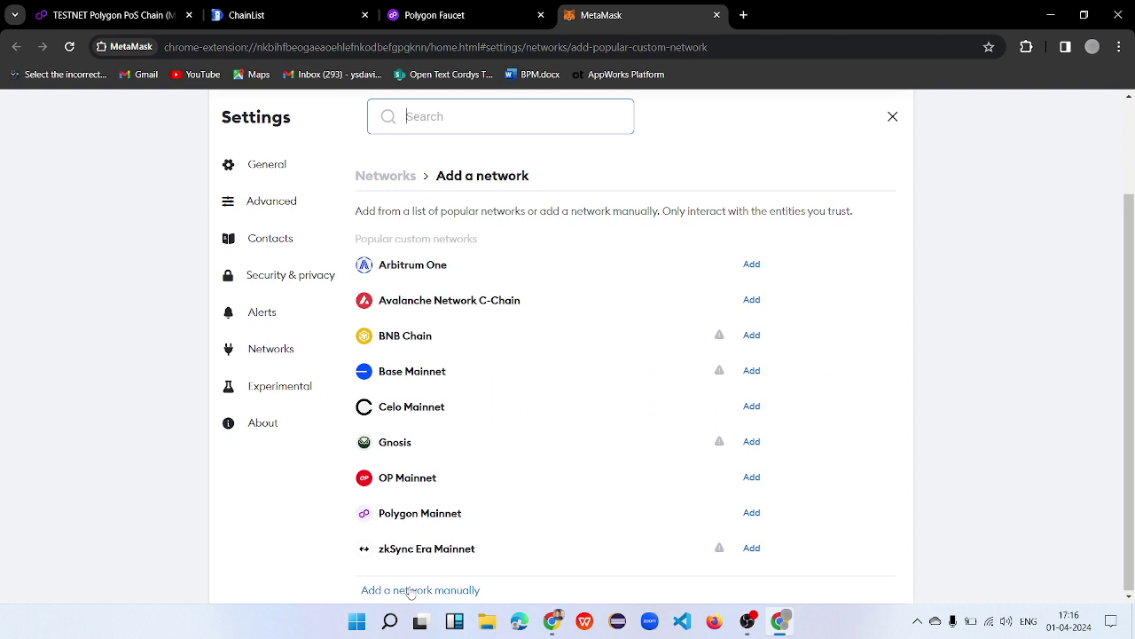
click(409, 591)
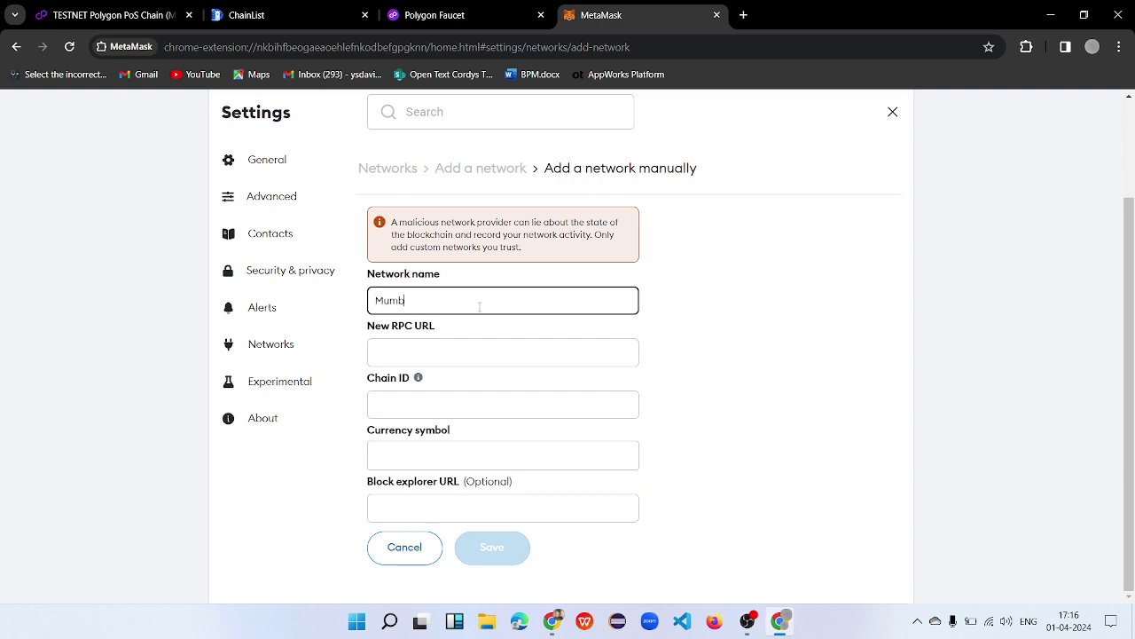
click(421, 344)
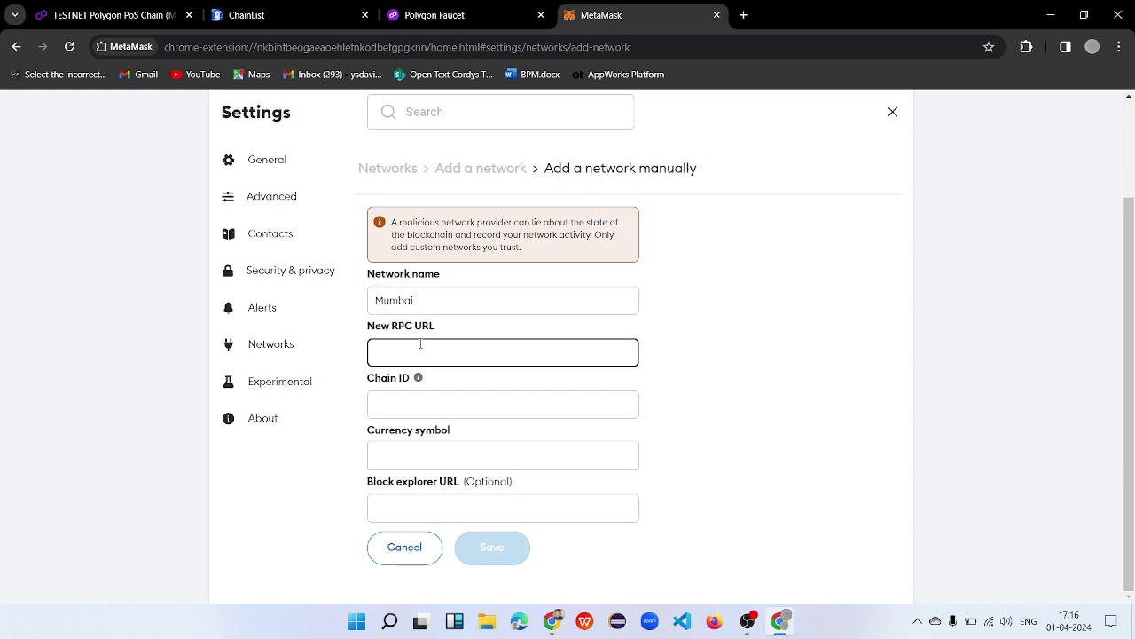
text(https://polygon-mumbai.blockpi.network/v1/rpc/public)
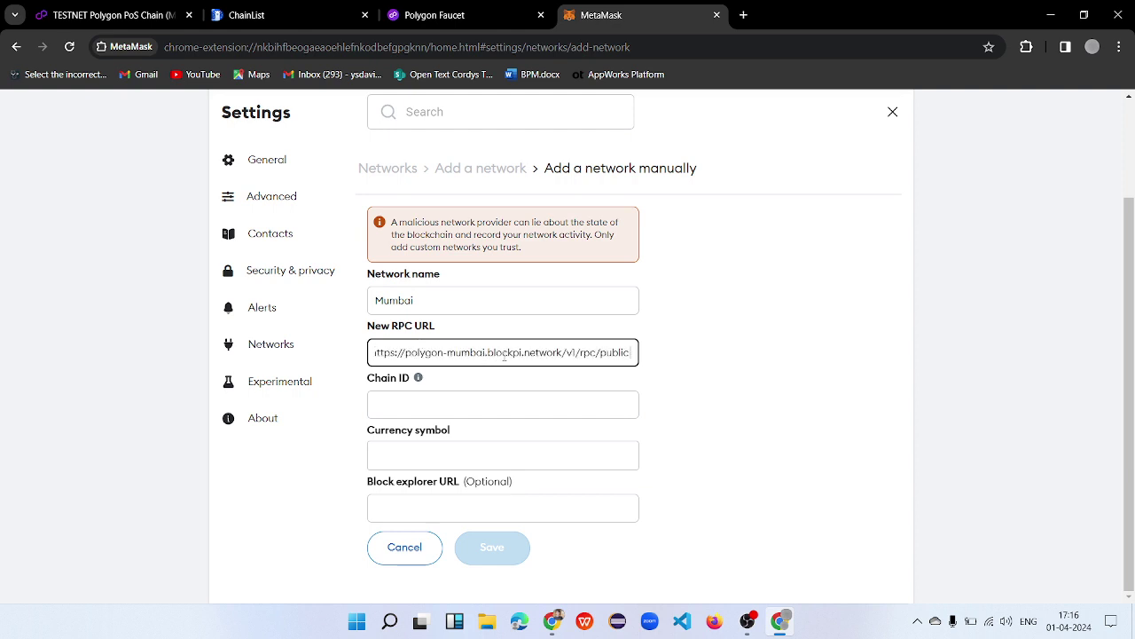
key(Home)
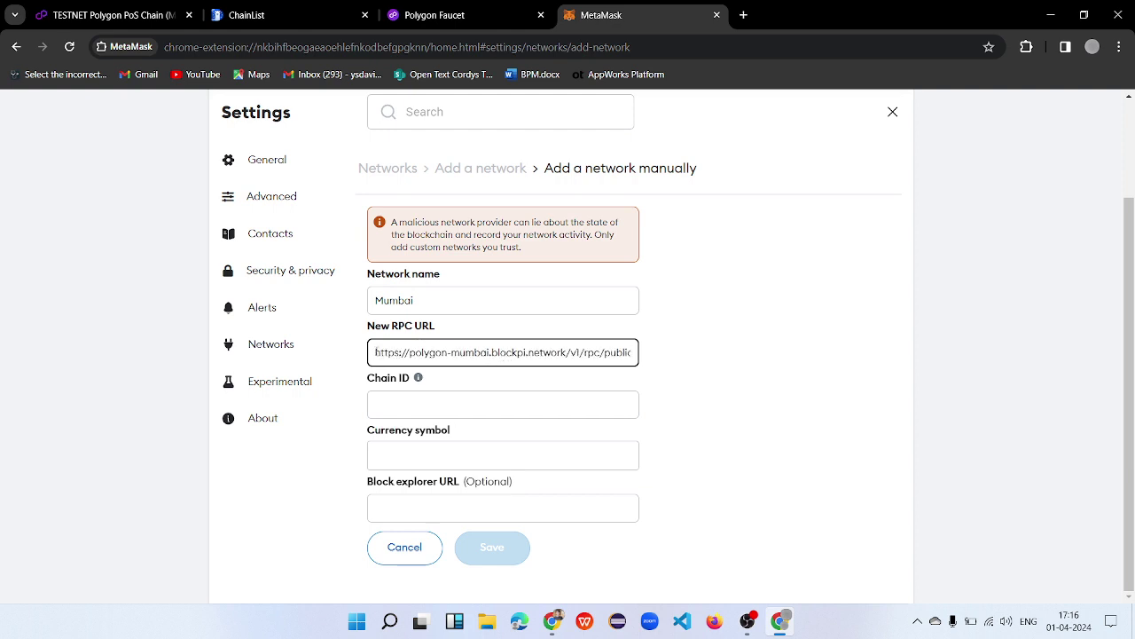
drag(374, 352, 632, 352)
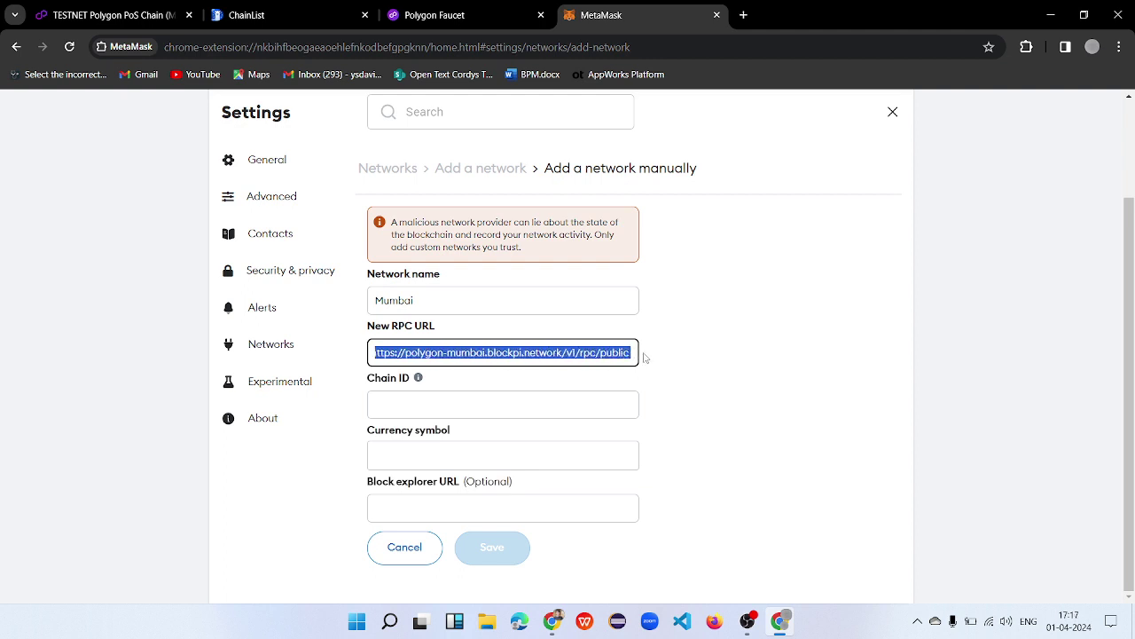
Set the Mumbai network's chain ID to 80001 and its currency symbol to MATIC.
click(510, 410)
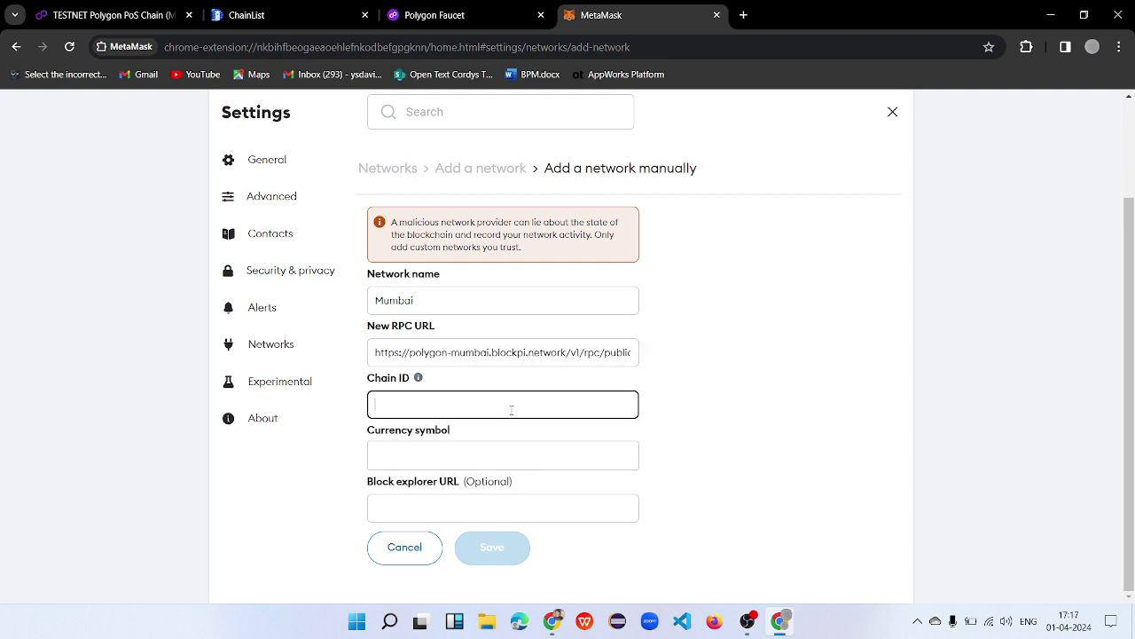
text(80001)
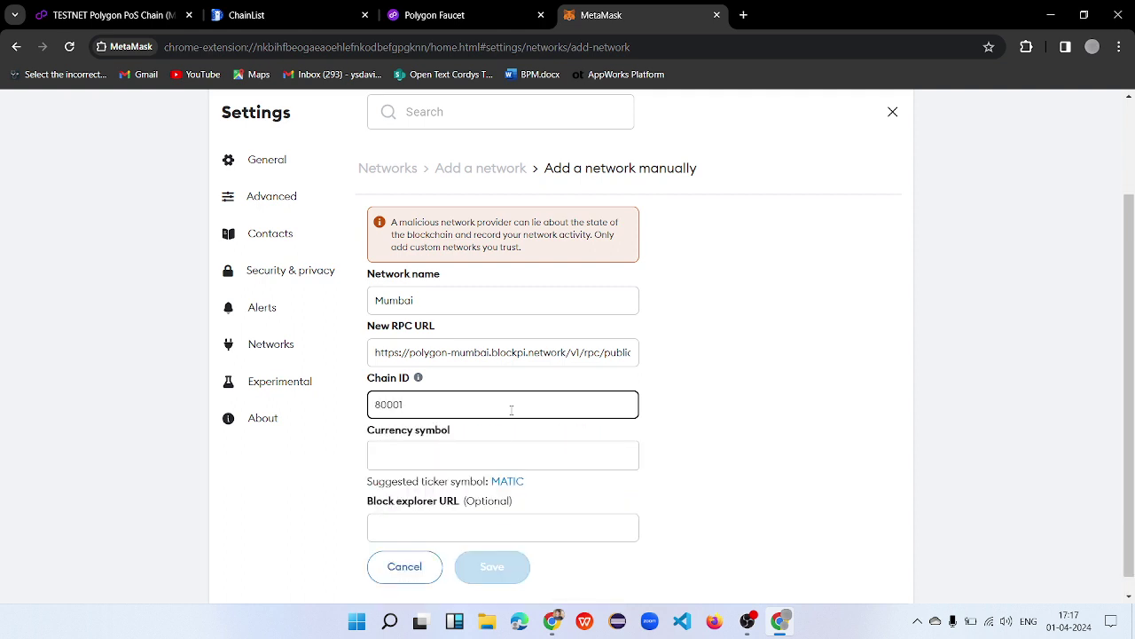
click(450, 458)
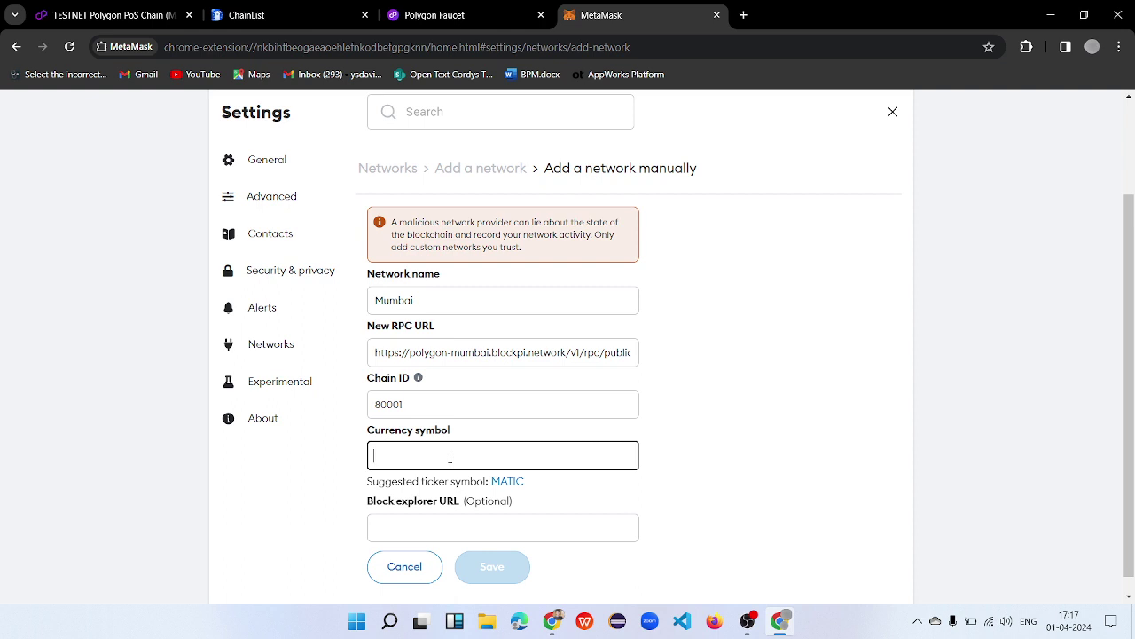
text(MAT)
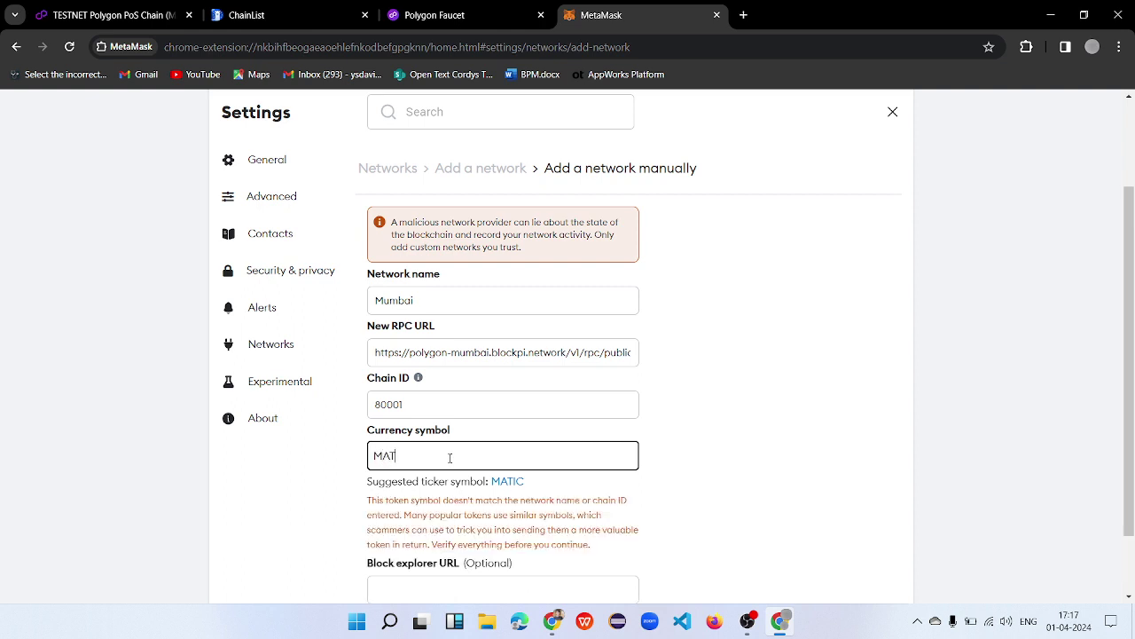
text(IC)
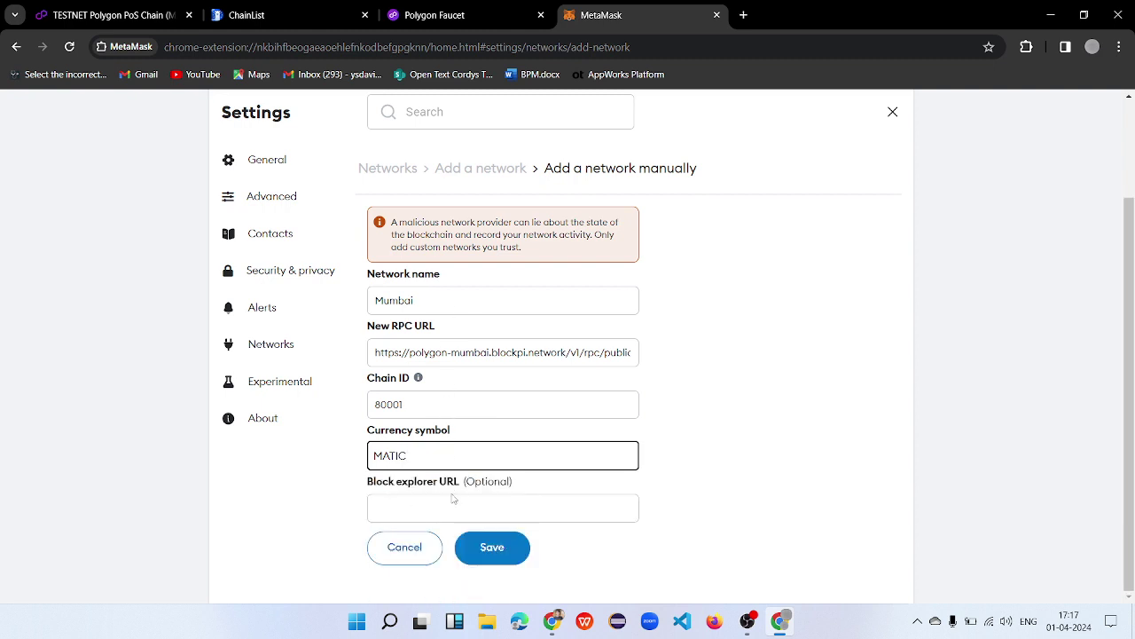
Save the Mumbai network, switch the wallet to it and dismiss the network-switch notice.
click(500, 552)
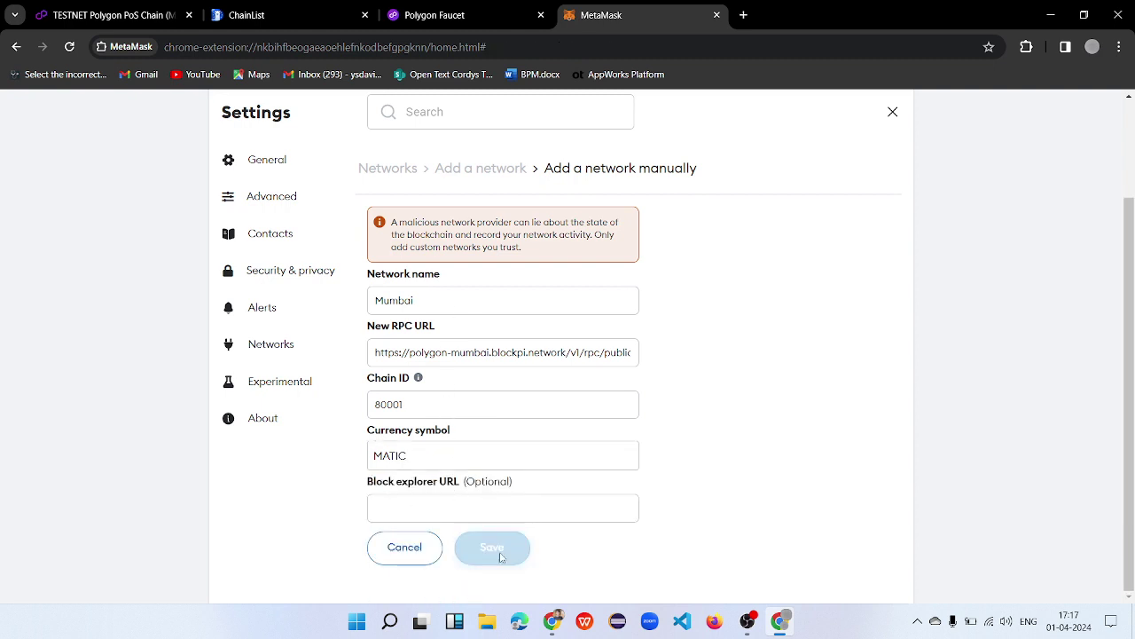
click(563, 395)
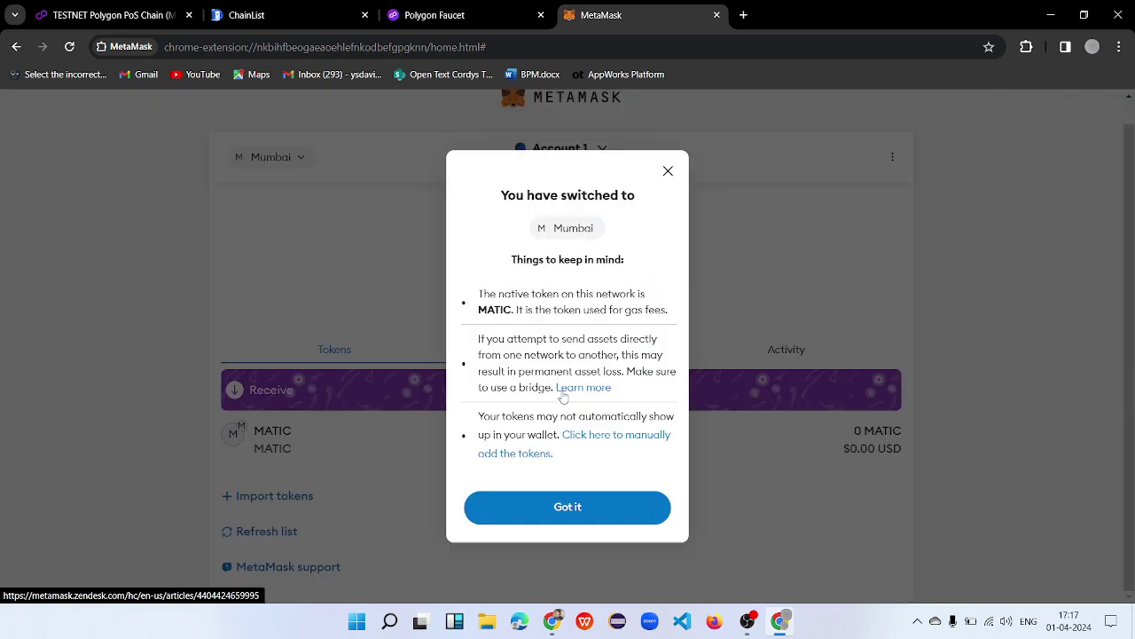
click(578, 511)
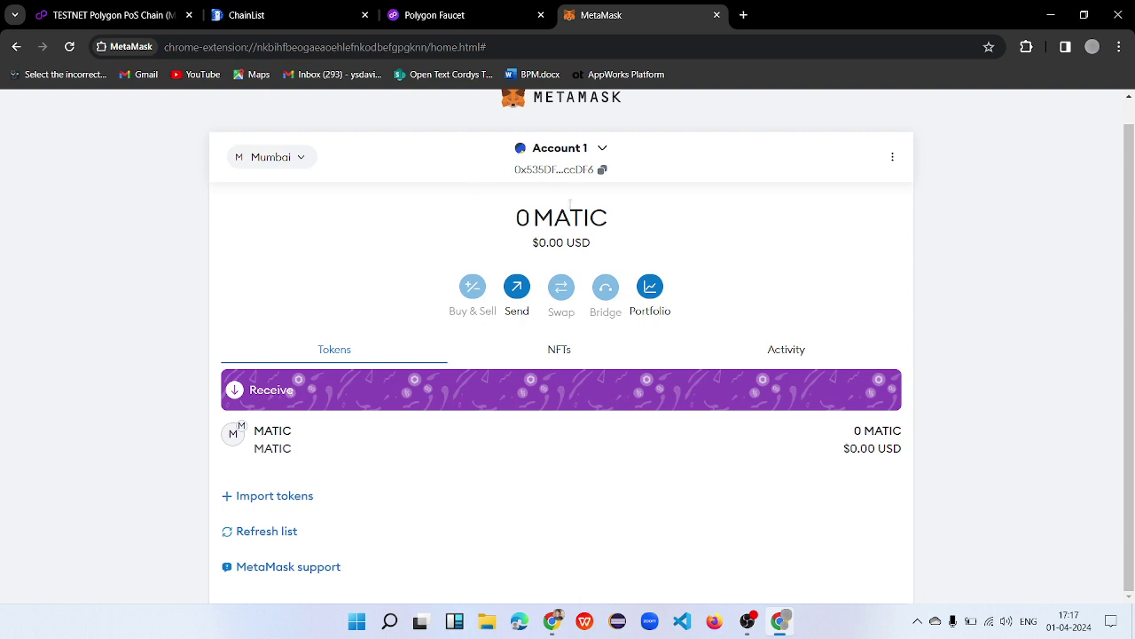
Select Mumbai in MetaMask's network list and check the account's MATIC balance.
click(290, 157)
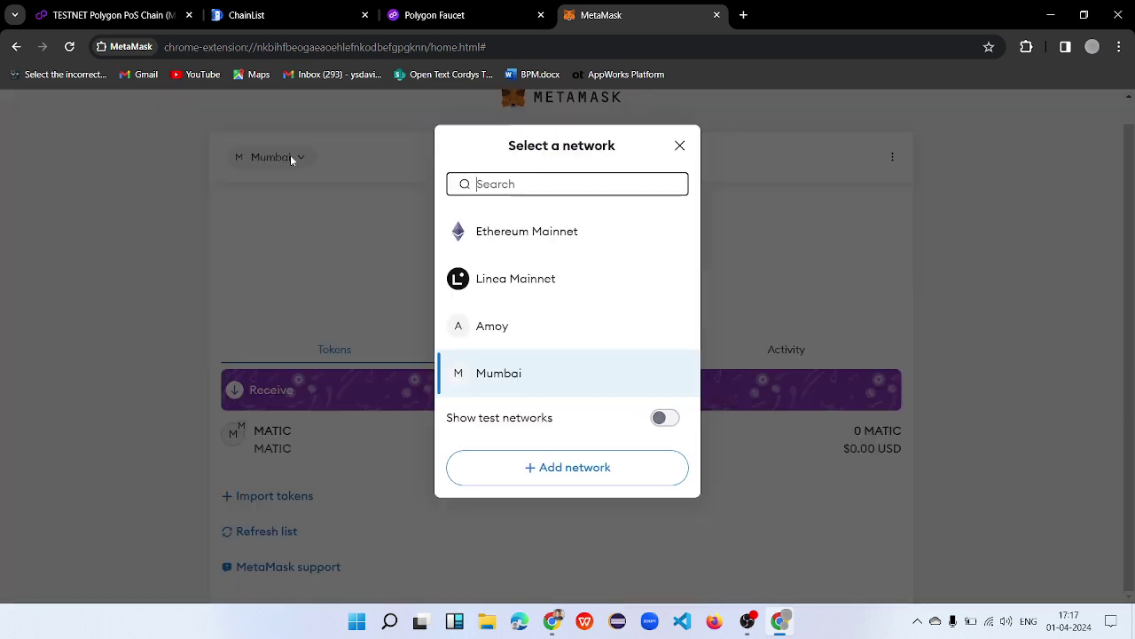
click(503, 374)
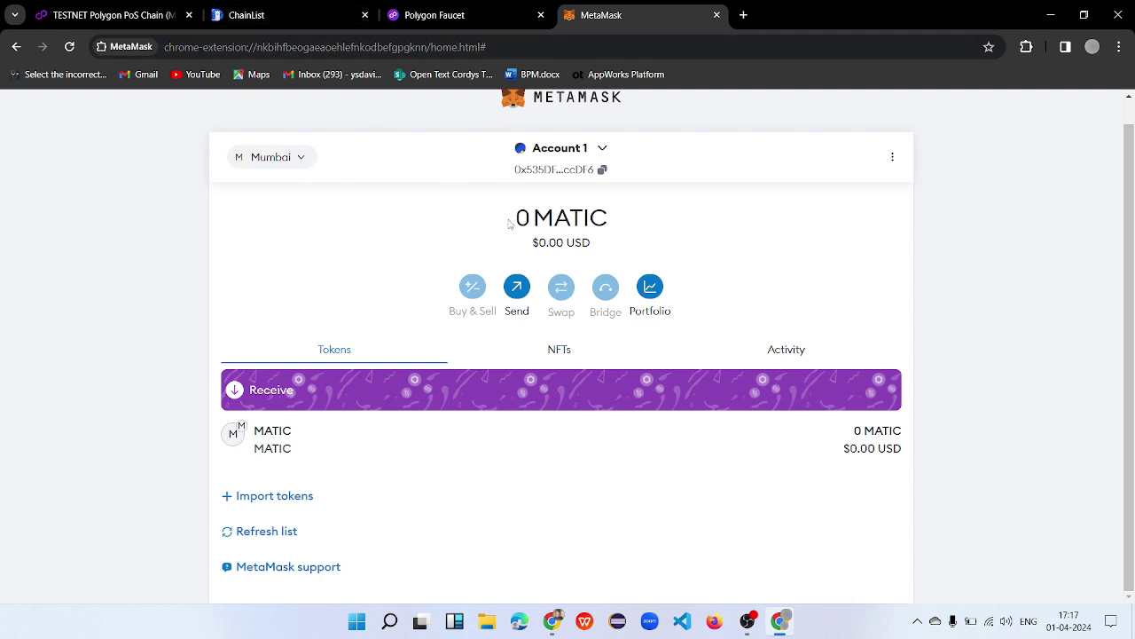
drag(512, 221, 431, 228)
click(639, 222)
Switch to the other Chrome profile's window and check its MetaMask account's MATIC balance from a new tab.
key(alt+Tab)
key(alt+Tab)
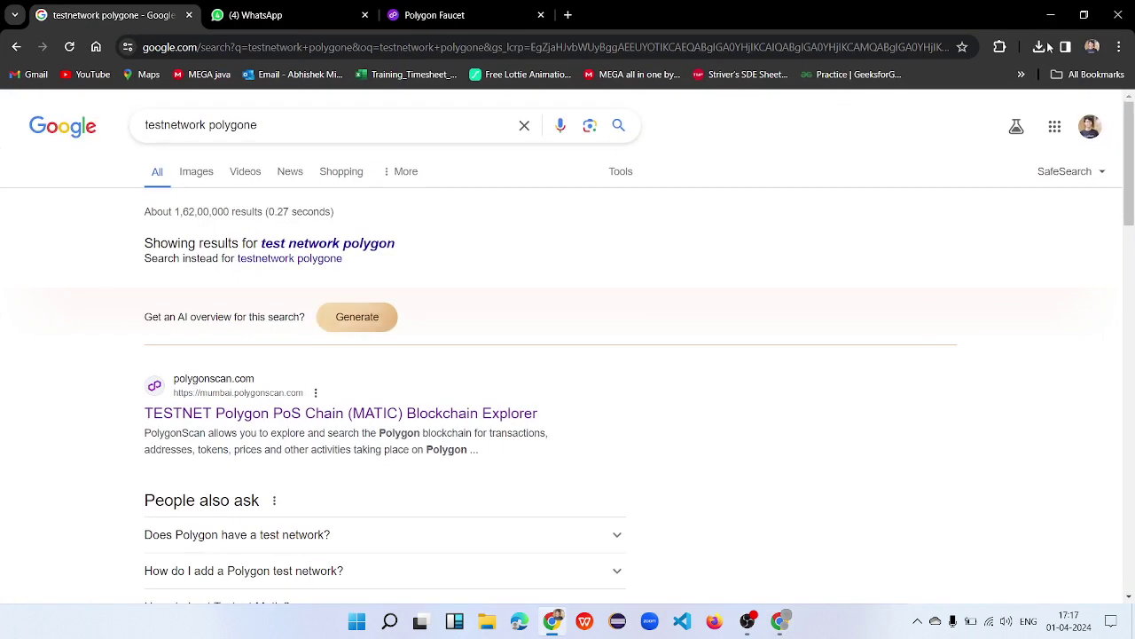
click(567, 15)
click(999, 46)
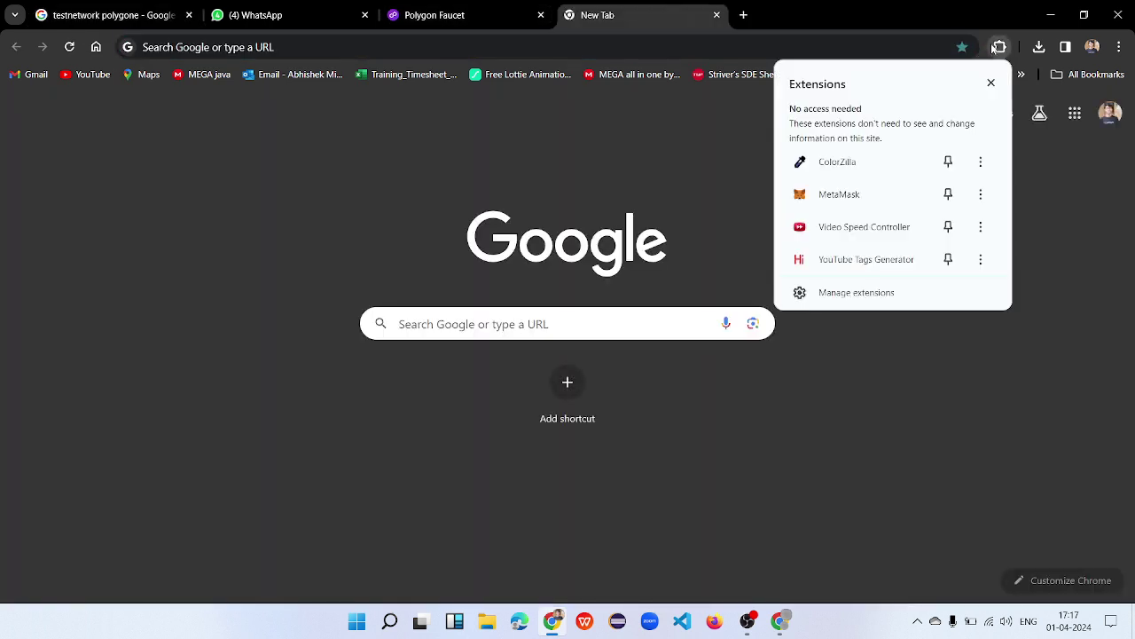
click(832, 192)
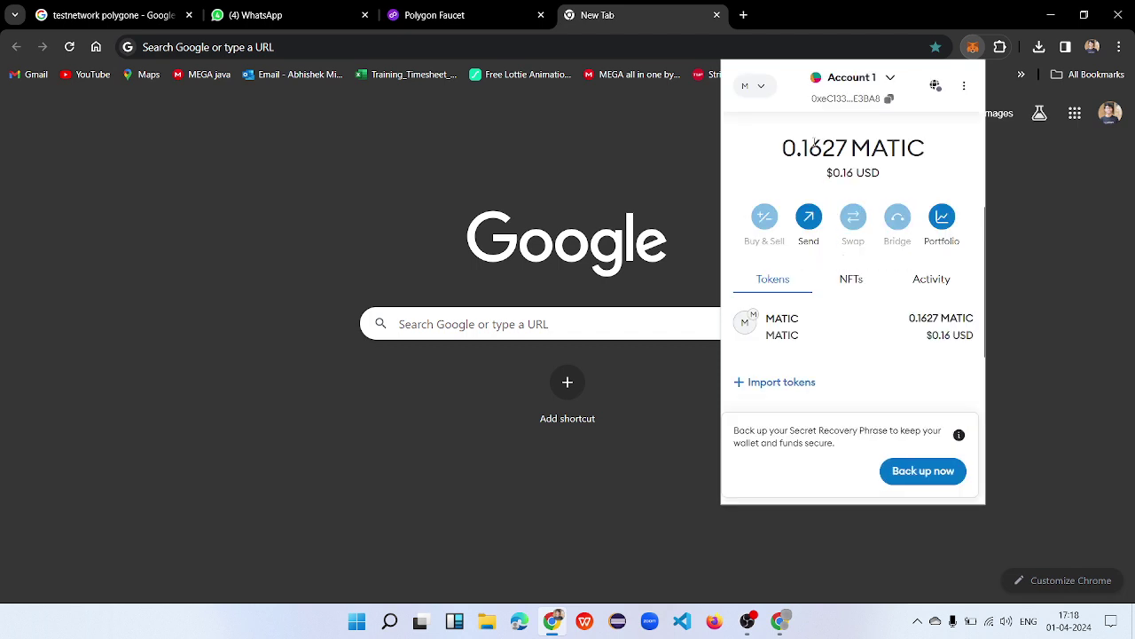
drag(784, 140, 933, 143)
click(933, 143)
Return to the first Chrome window's Polygon Faucet page and copy the Account 1 wallet address from MetaMask.
key(alt+Tab)
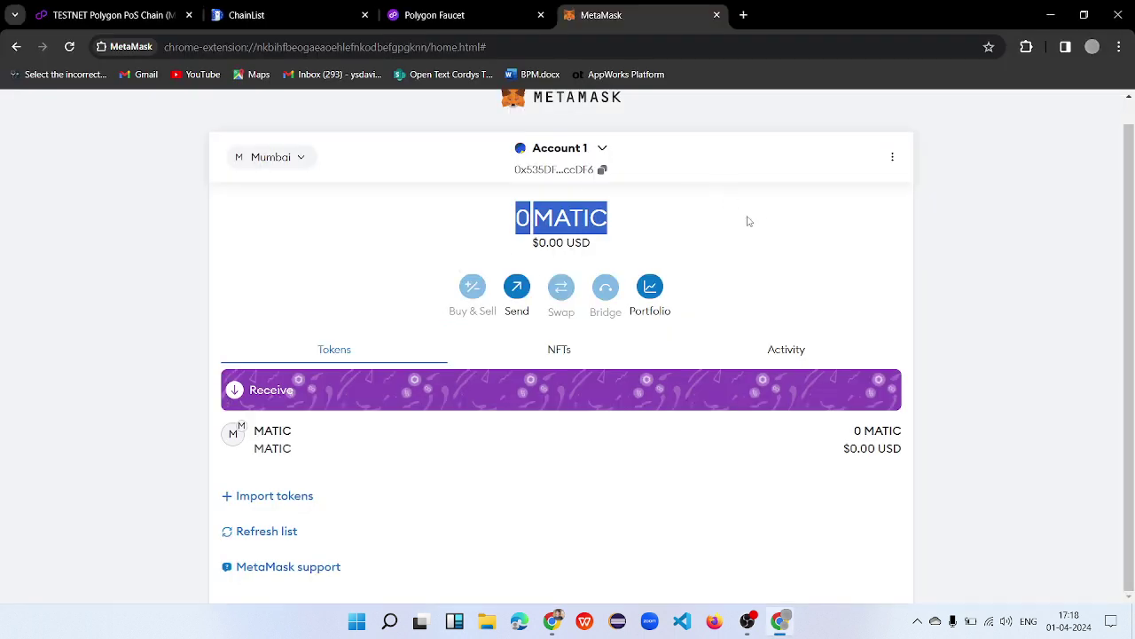
click(748, 221)
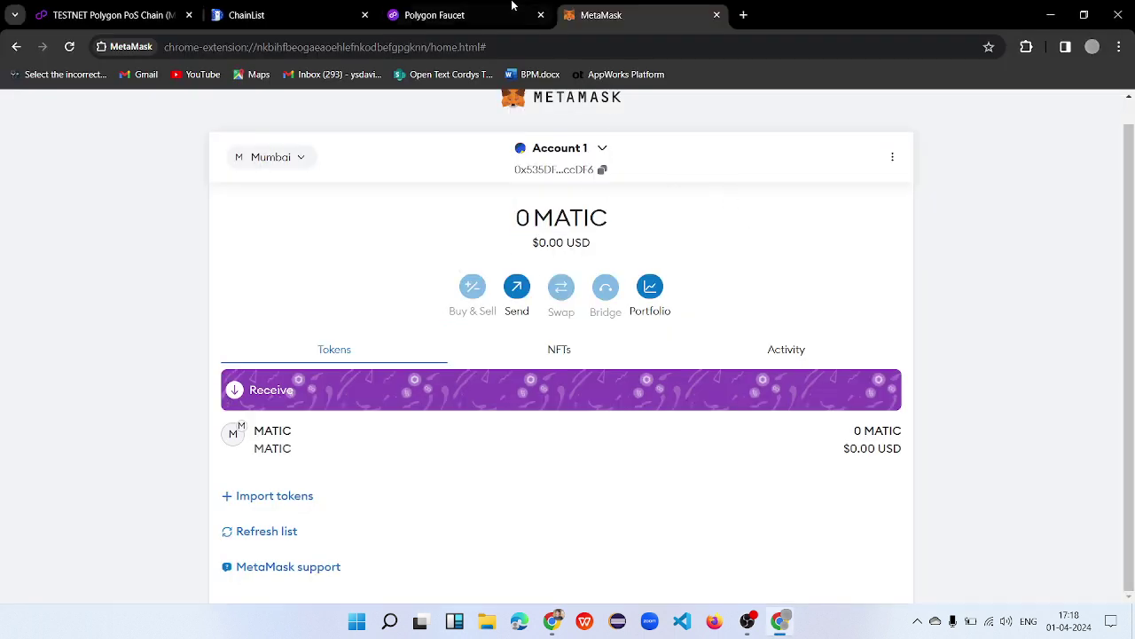
click(513, 7)
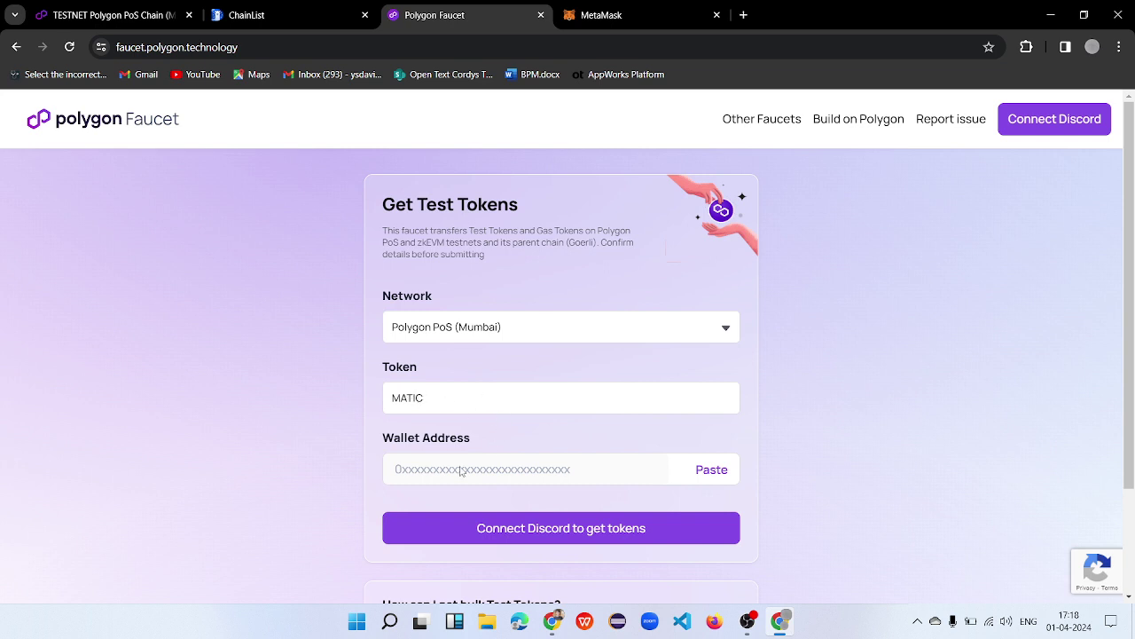
click(1029, 46)
click(898, 195)
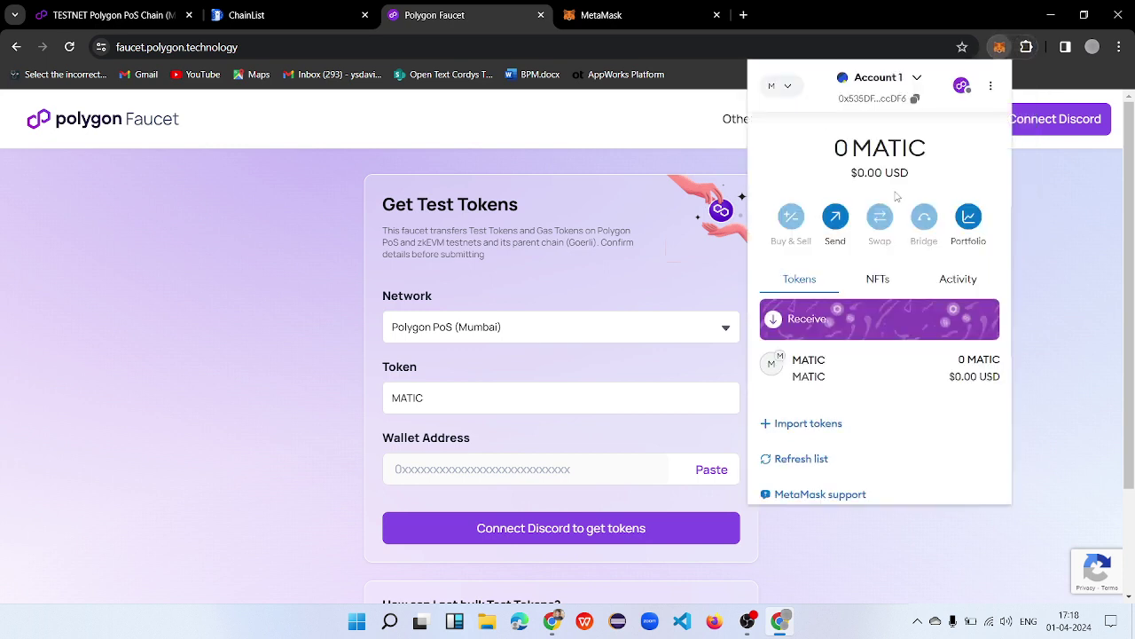
click(911, 100)
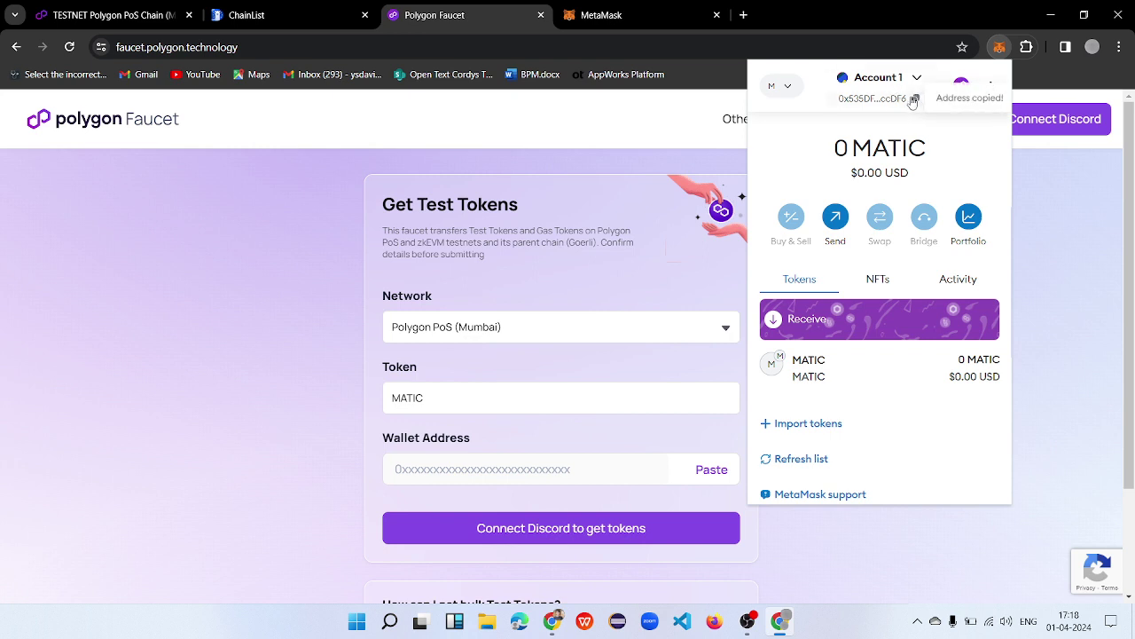
Try to paste the copied wallet address into the faucet's Wallet Address field.
click(467, 472)
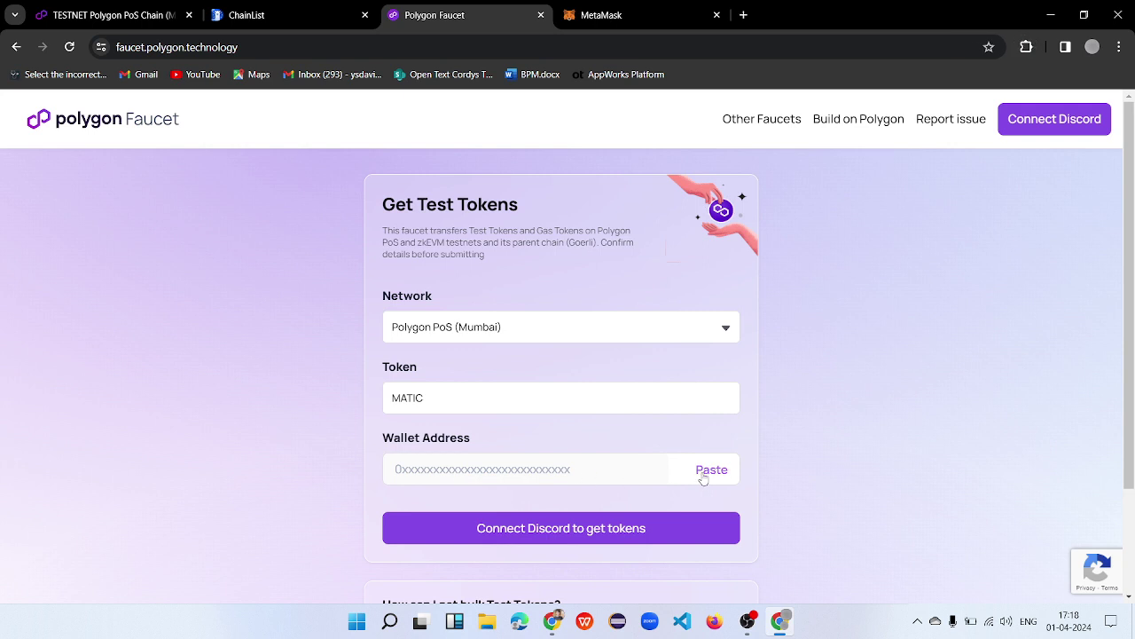
right_click(571, 485)
click(489, 486)
key(alt+Tab)
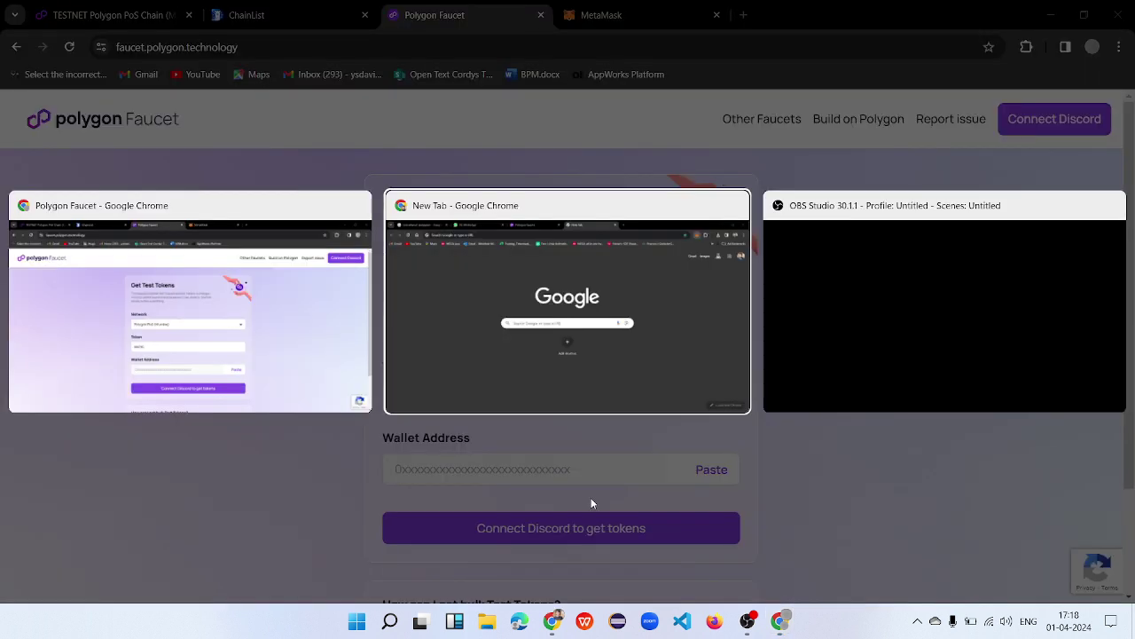
key(alt+shift+Tab)
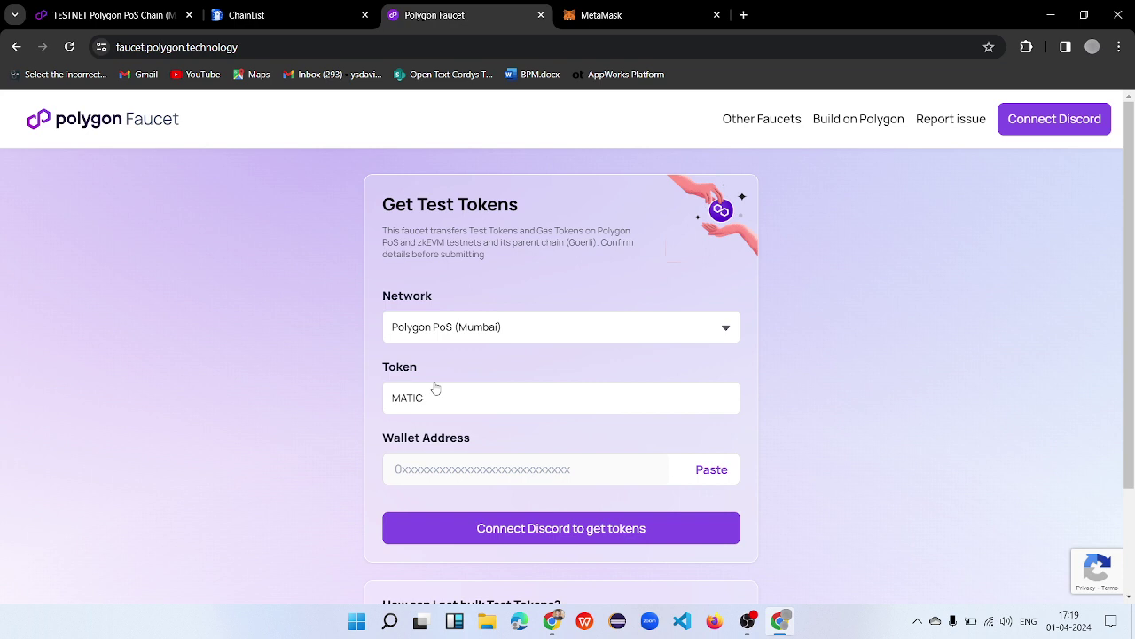
key(alt+Tab)
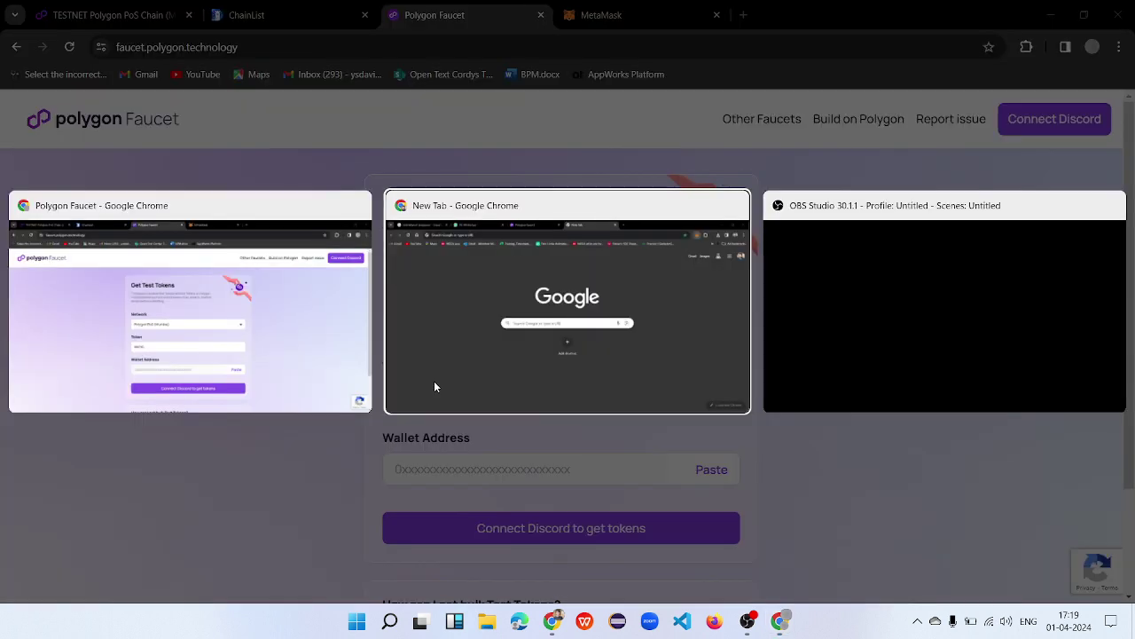
key(Escape)
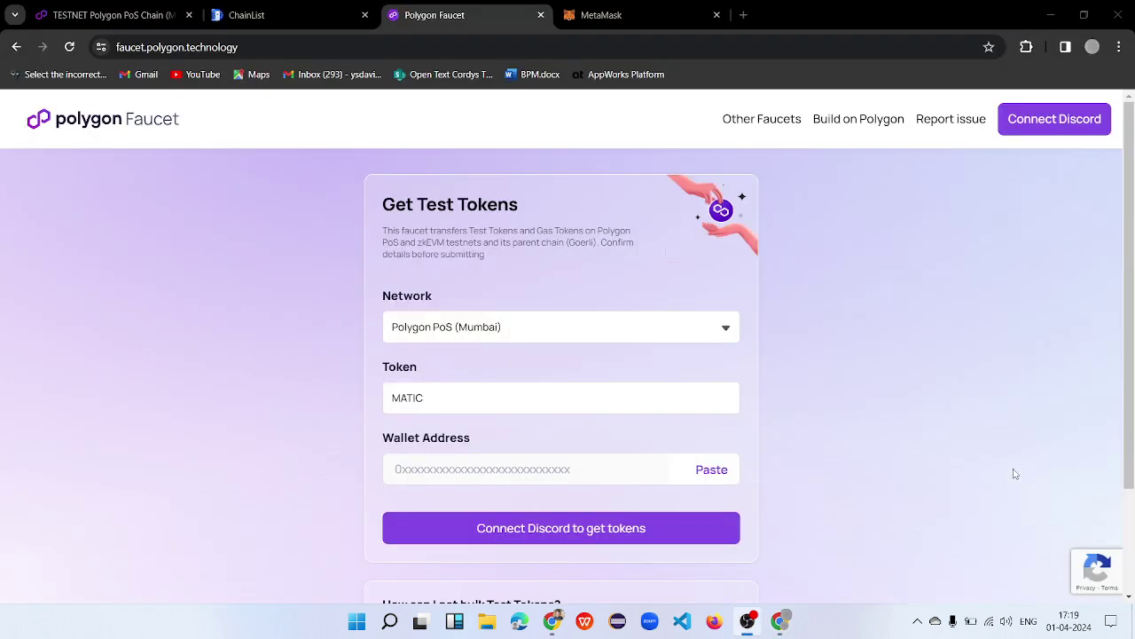